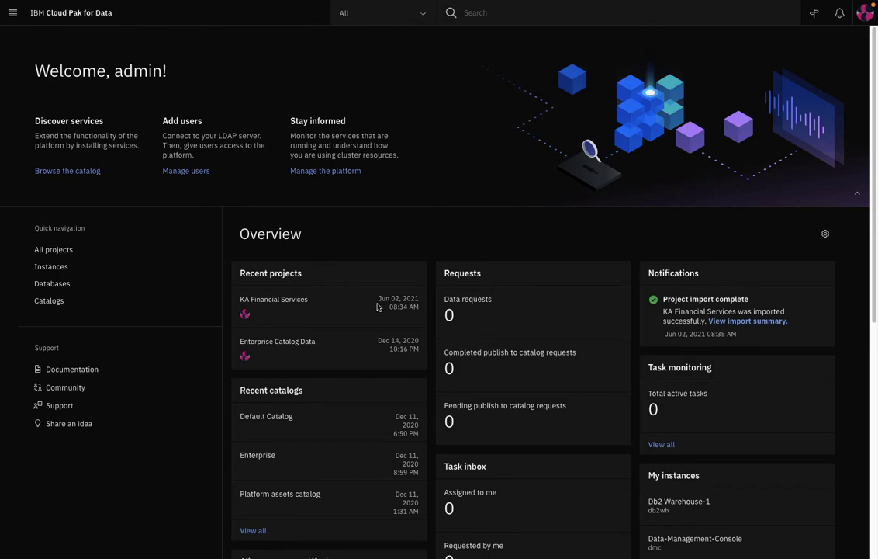
# Browse the home dashboard, then expand the Data, Projects, Catalogs and Governance menu sections.
pyautogui.scroll(-3, 378, 306)
pyautogui.scroll(-3, 377, 306)
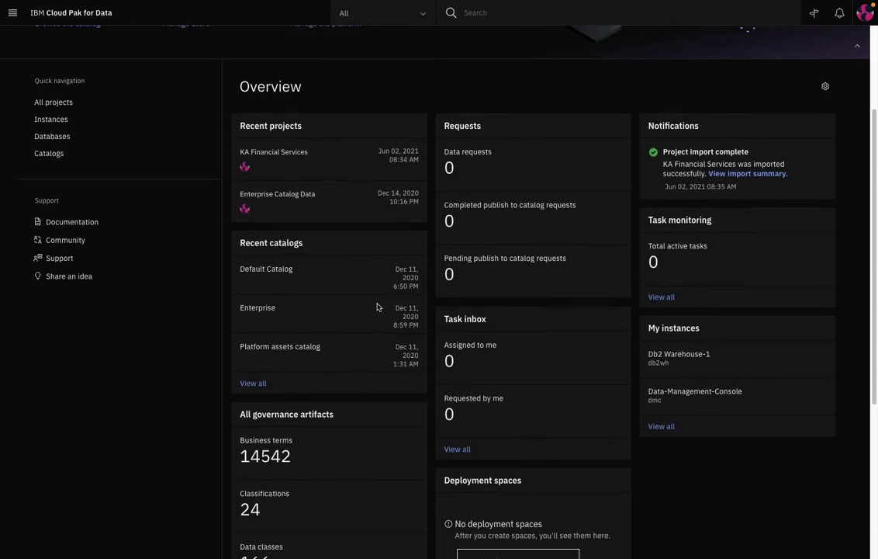
pyautogui.scroll(-3, 377, 306)
pyautogui.scroll(-2, 377, 306)
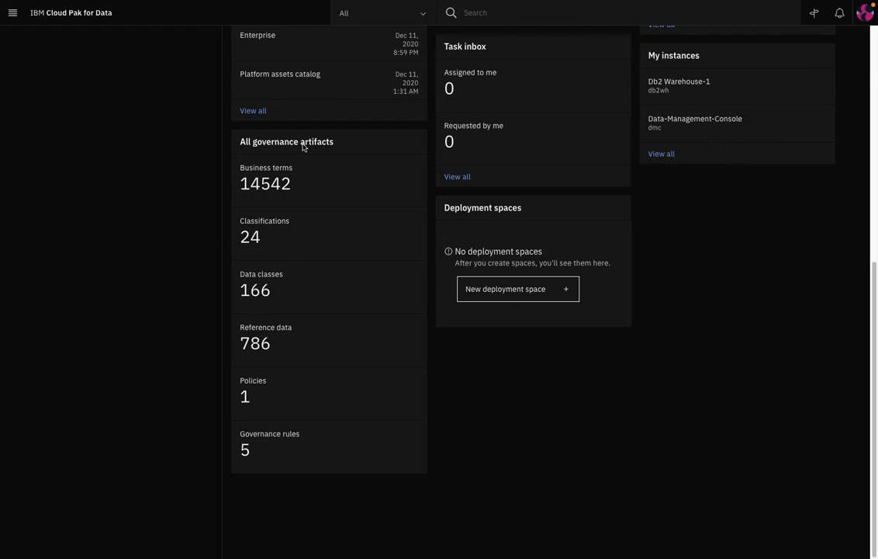
pyautogui.scroll(8, 303, 148)
pyautogui.click(12, 13)
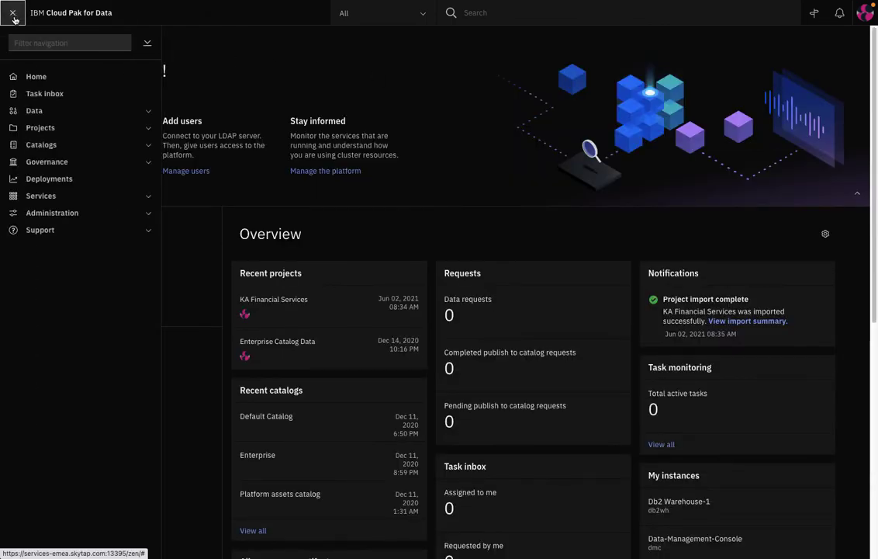
pyautogui.click(149, 113)
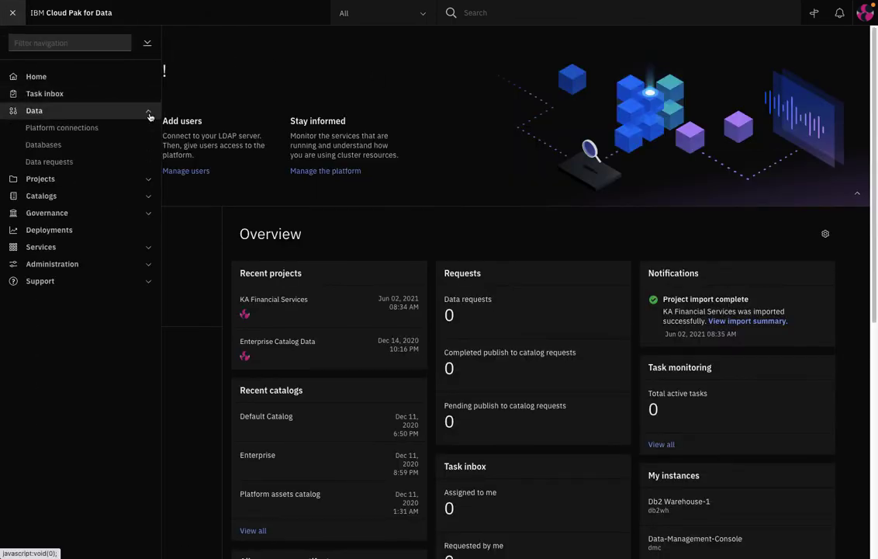
pyautogui.click(149, 180)
pyautogui.click(149, 248)
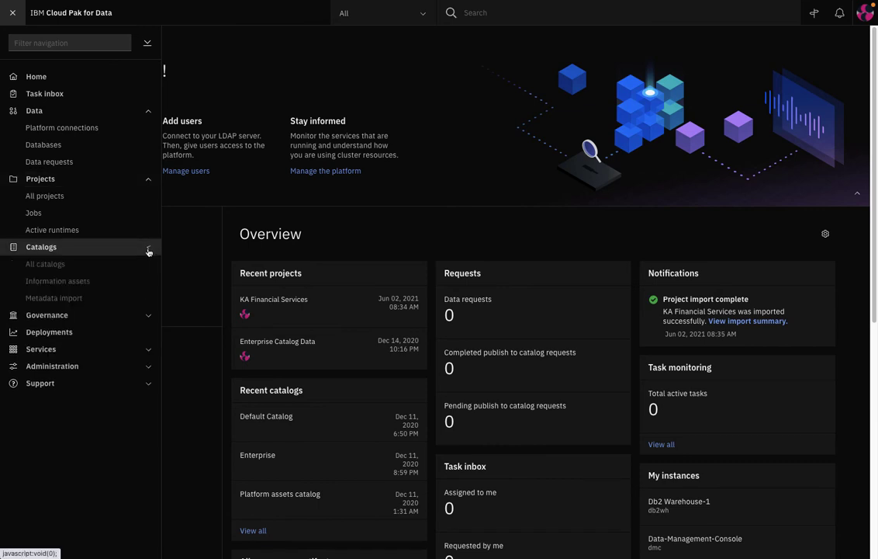
pyautogui.click(149, 316)
# Expand the Services section and open the Services catalog.
pyautogui.scroll(-1, 132, 337)
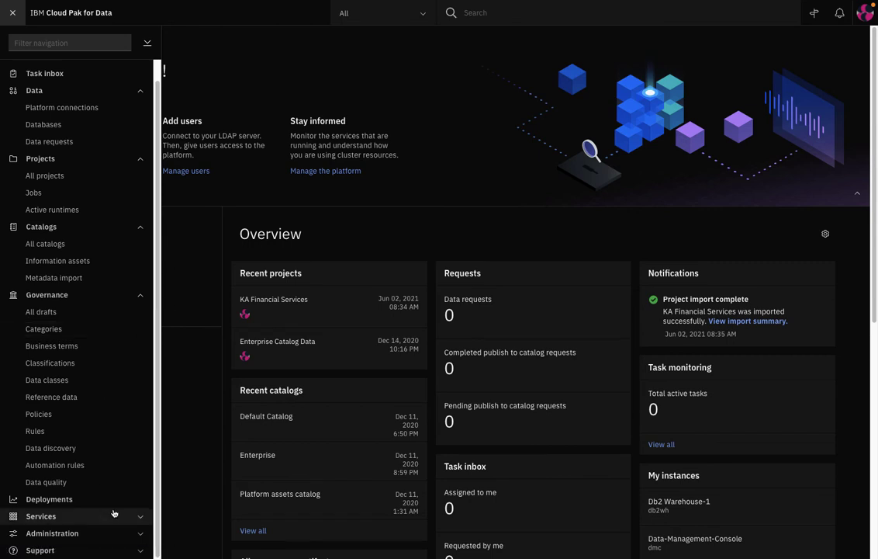
pyautogui.click(141, 516)
pyautogui.scroll(-1, 93, 512)
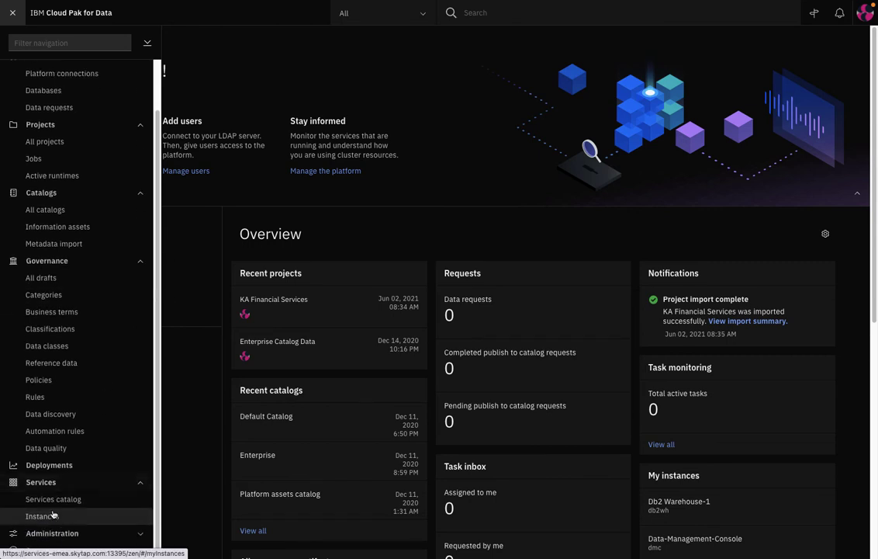
pyautogui.click(53, 500)
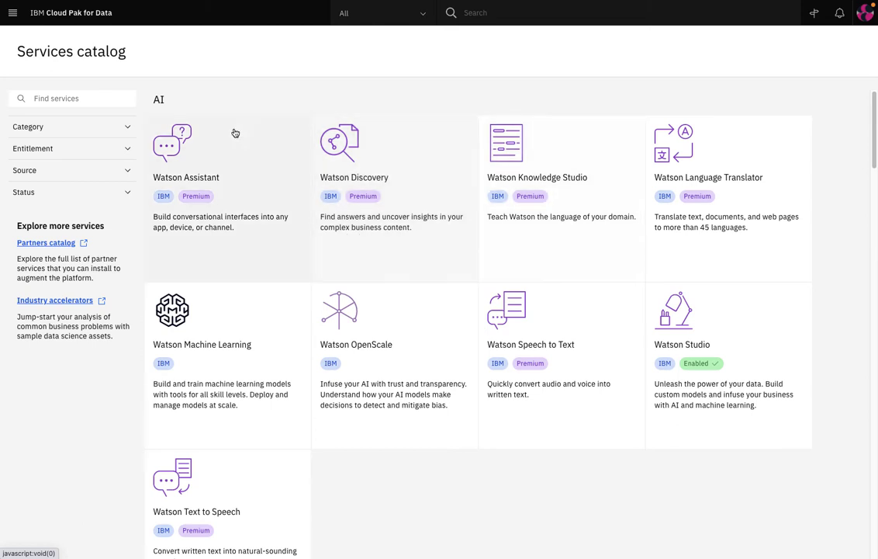
# Filter the catalog to the Analytics category and scroll through Planning Analytics, SPSS Modeler and Streams.
pyautogui.click(128, 128)
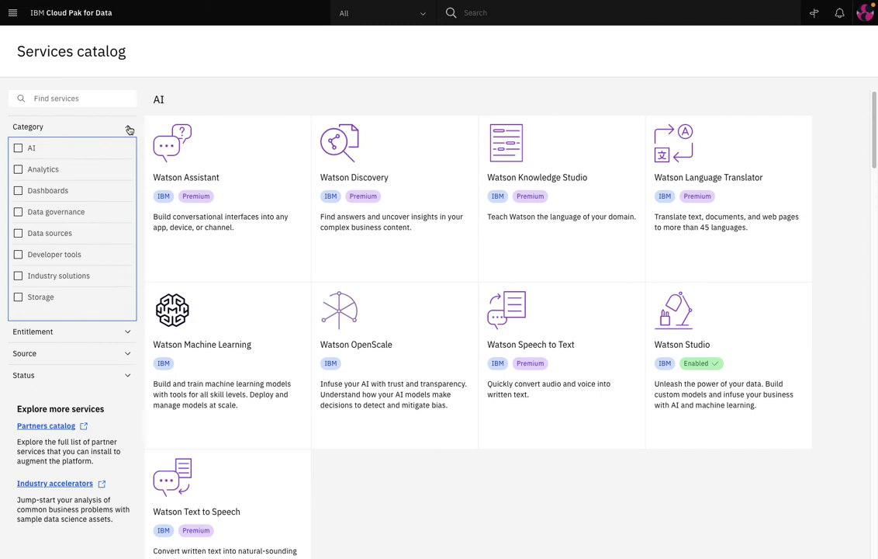
pyautogui.click(18, 169)
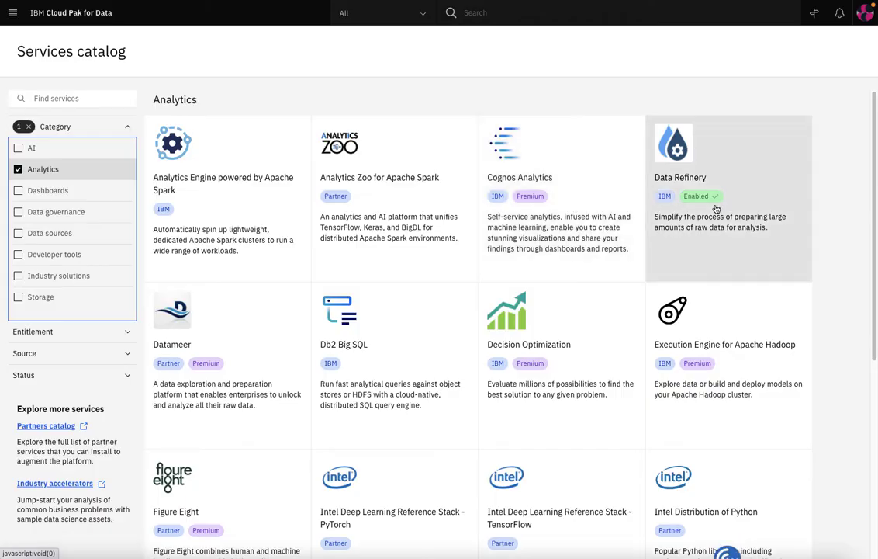
pyautogui.scroll(-5, 571, 324)
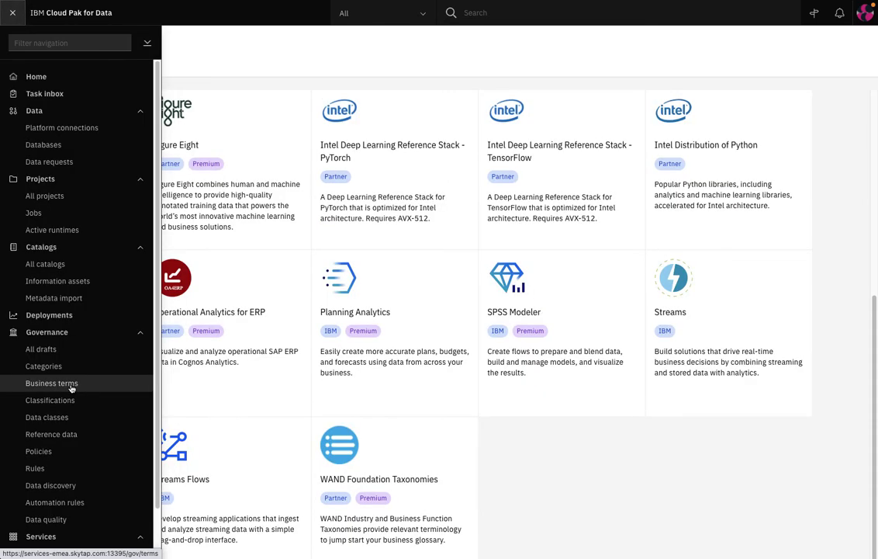
# Search the Business terms list for 'customer'.
pyautogui.click(51, 383)
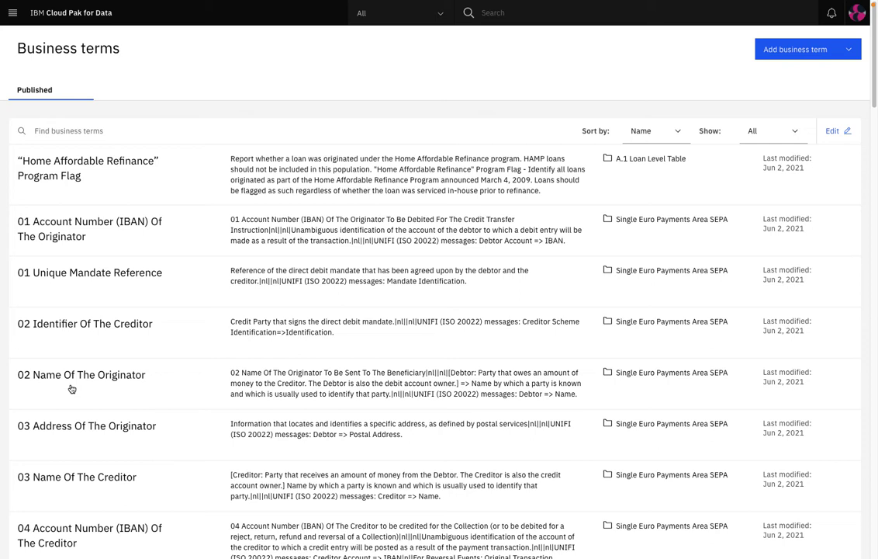
pyautogui.click(61, 130)
pyautogui.write('customer')
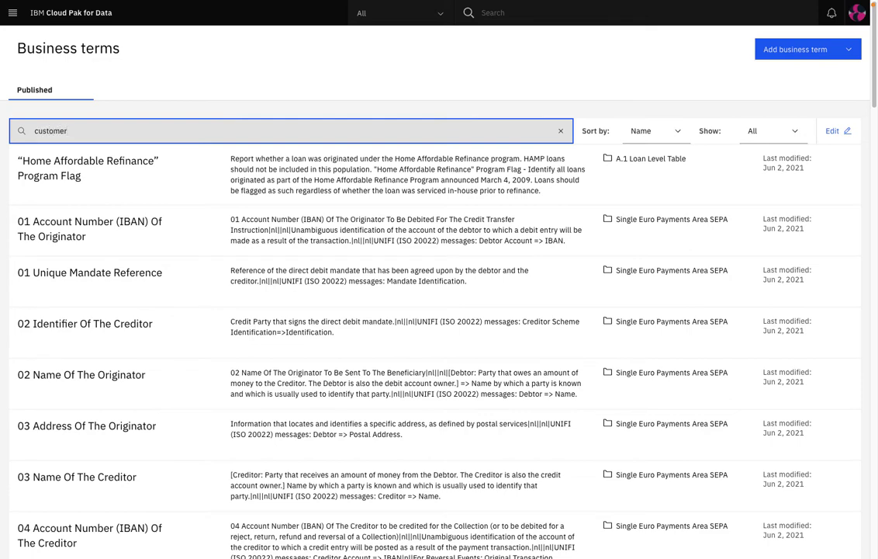
pyautogui.press('Return')
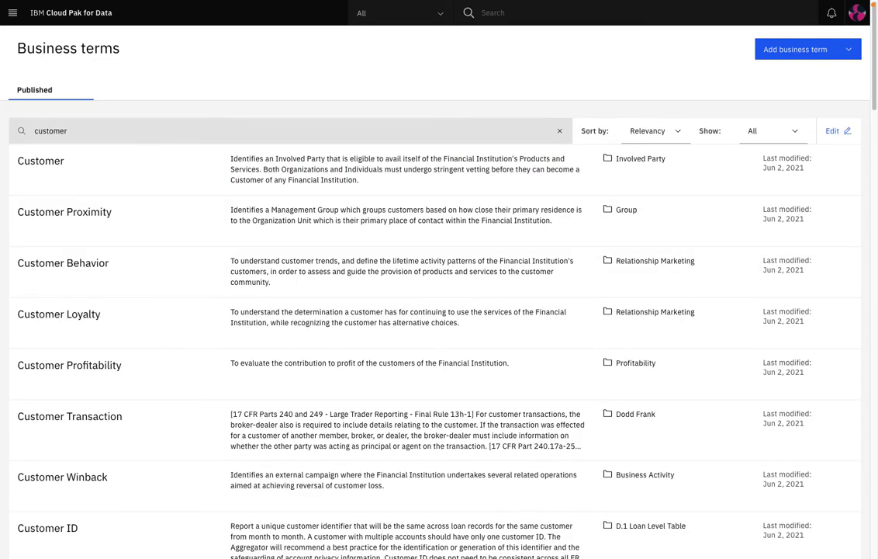
# Open the Customer Loyalty term and read through its details.
pyautogui.click(78, 314)
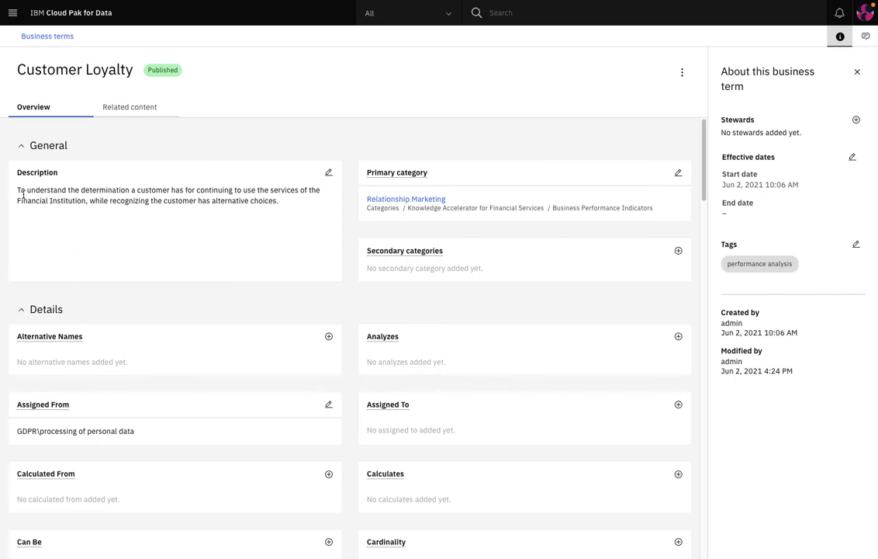
pyautogui.scroll(-3, 178, 239)
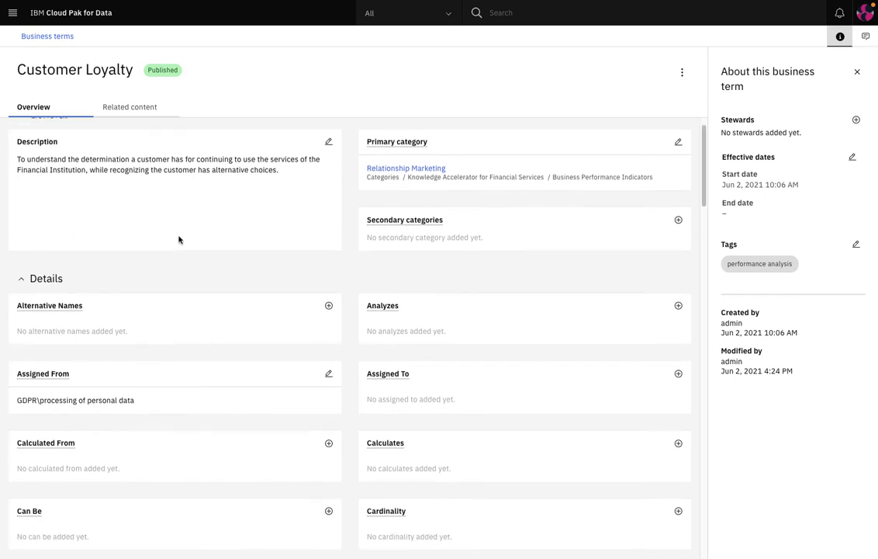
pyautogui.scroll(-1, 178, 240)
pyautogui.scroll(3, 179, 240)
pyautogui.scroll(1, 179, 240)
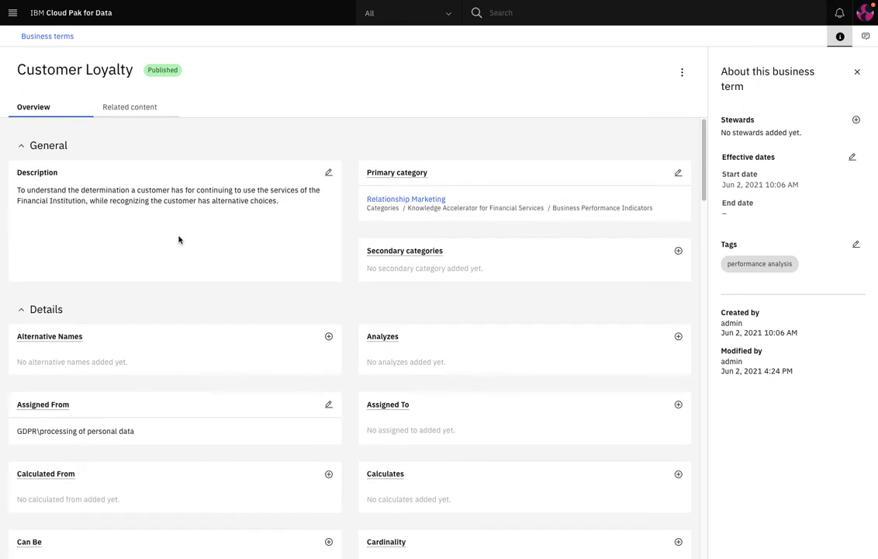
pyautogui.click(12, 13)
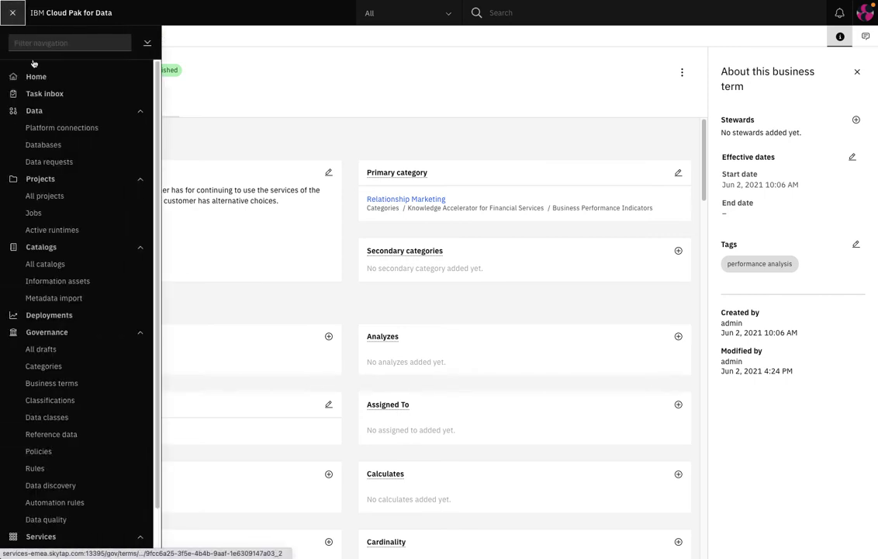
# Open the Confidential classification, then search 'Name' and open the Person Name data class.
pyautogui.click(51, 400)
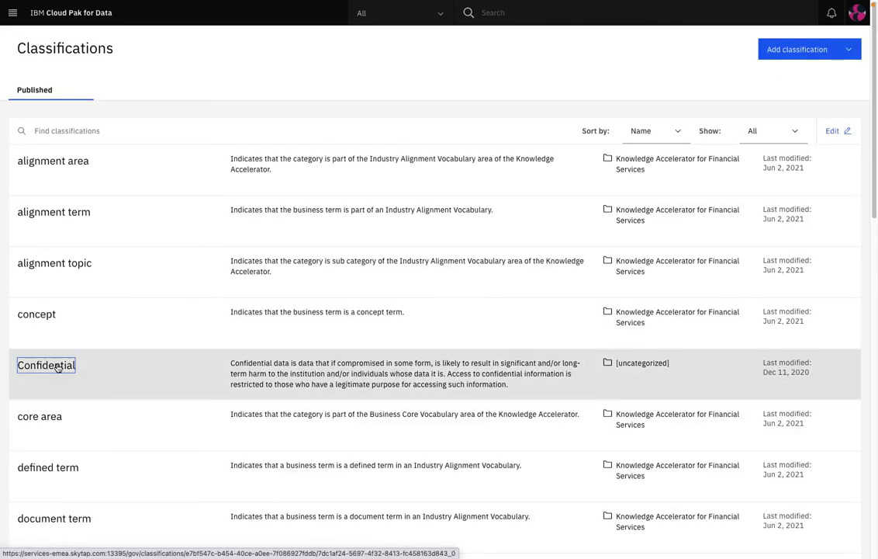
pyautogui.click(58, 367)
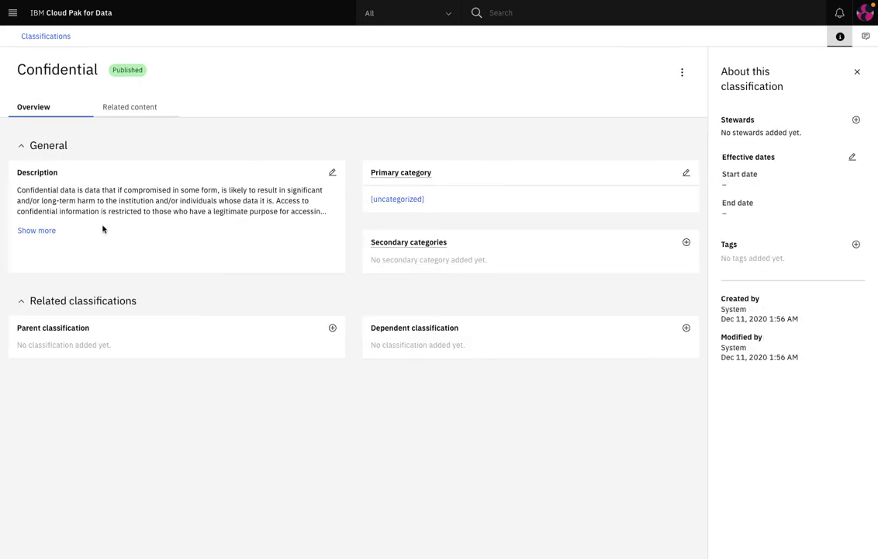
pyautogui.click(13, 12)
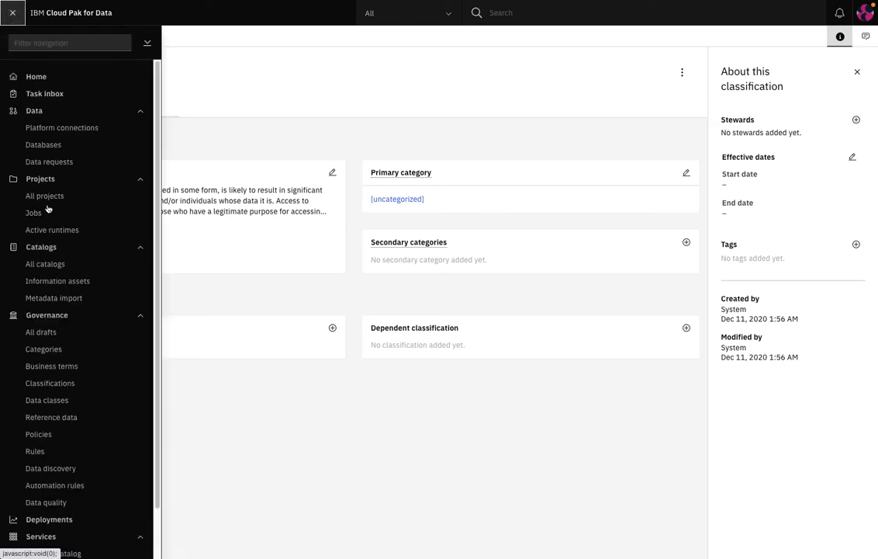
pyautogui.click(47, 400)
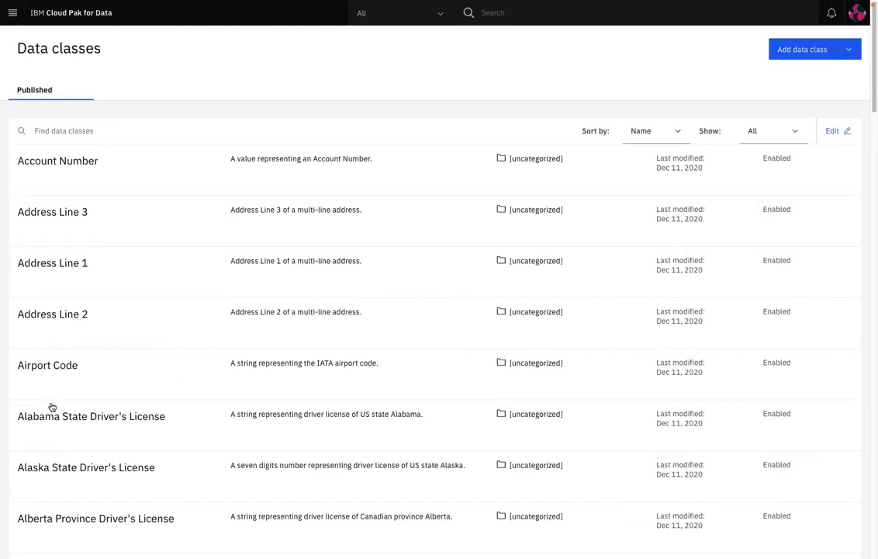
pyautogui.click(73, 131)
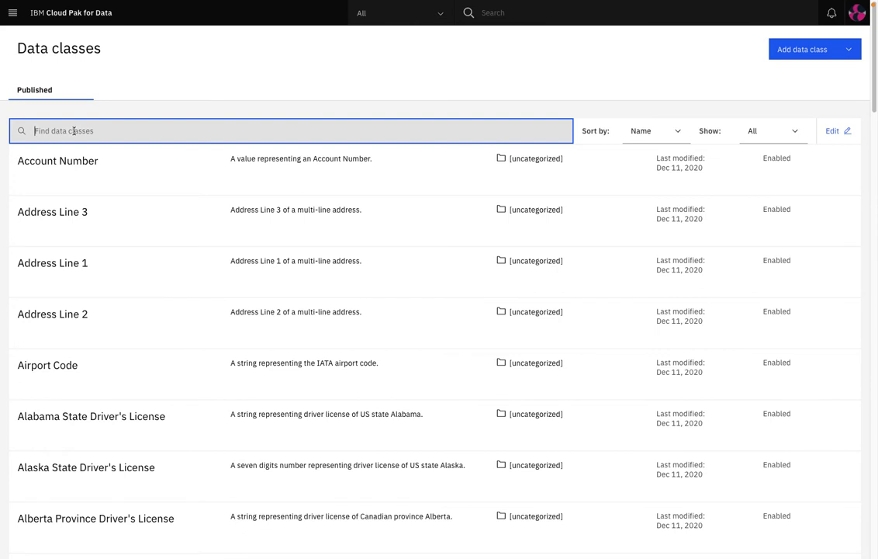
pyautogui.write('Name')
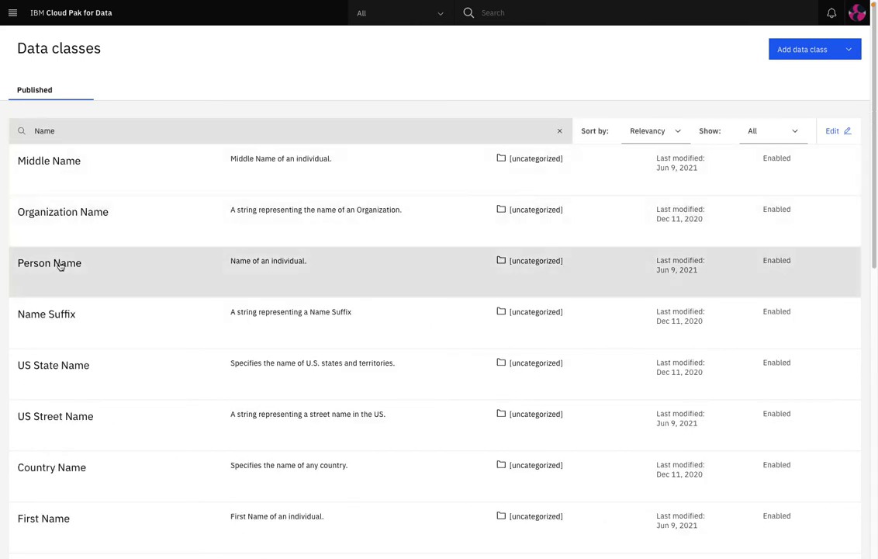
pyautogui.click(59, 267)
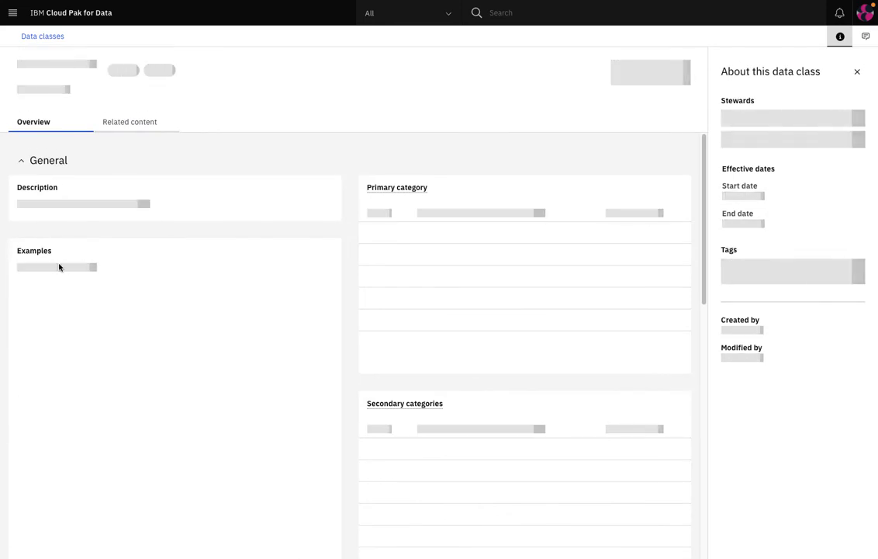
pyautogui.click(12, 14)
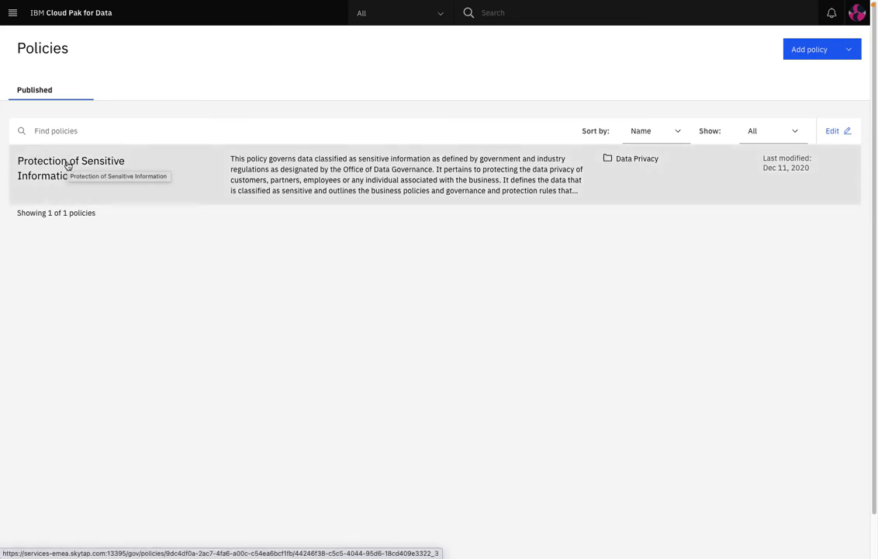
# Open the Protection of Sensitive Information policy and scroll through its five rules.
pyautogui.click(67, 165)
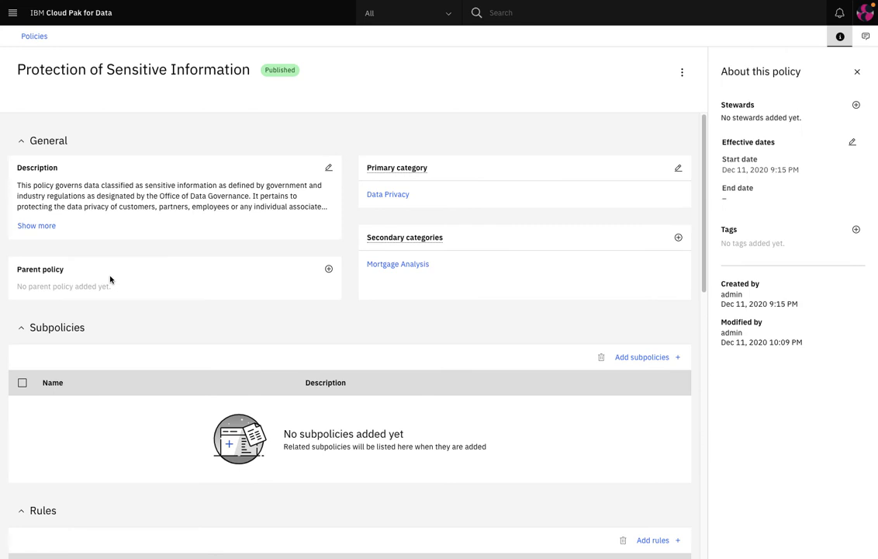
pyautogui.scroll(-3, 110, 280)
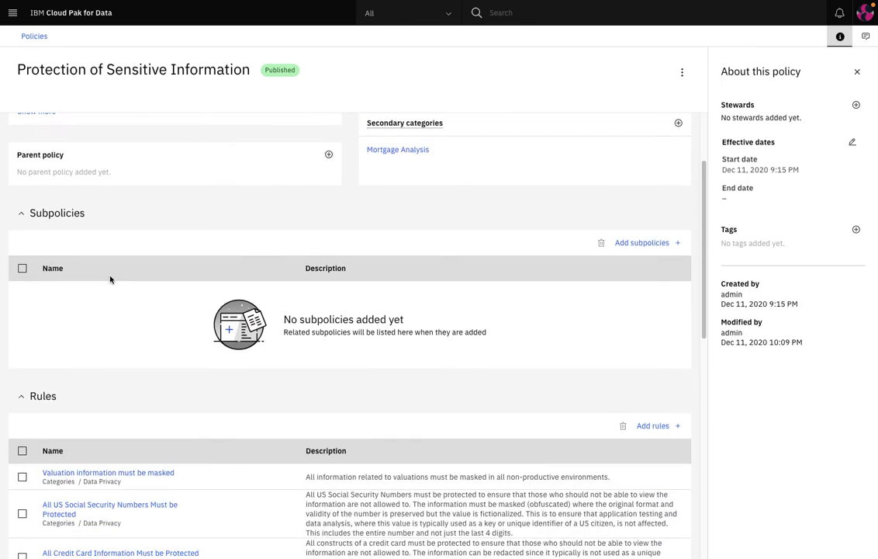
pyautogui.scroll(-5, 110, 280)
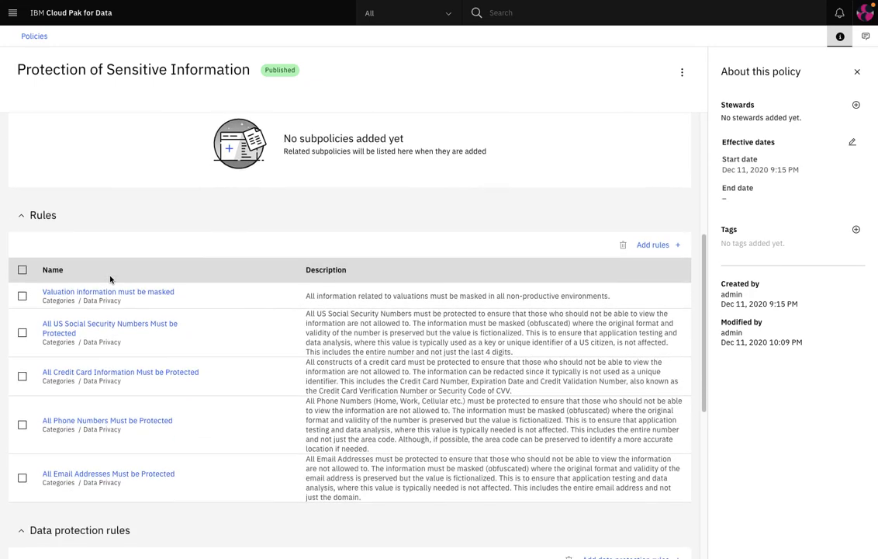
pyautogui.scroll(-2, 110, 279)
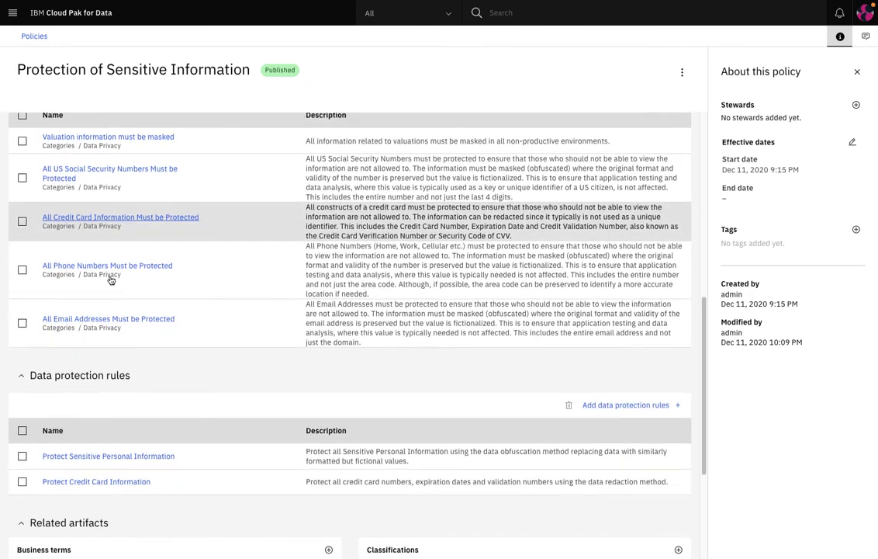
pyautogui.scroll(5, 110, 279)
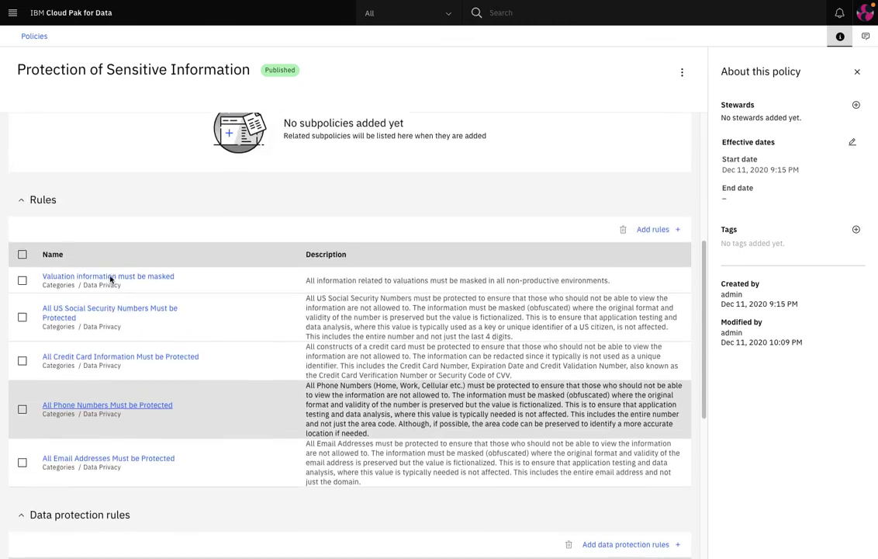
pyautogui.scroll(1, 110, 279)
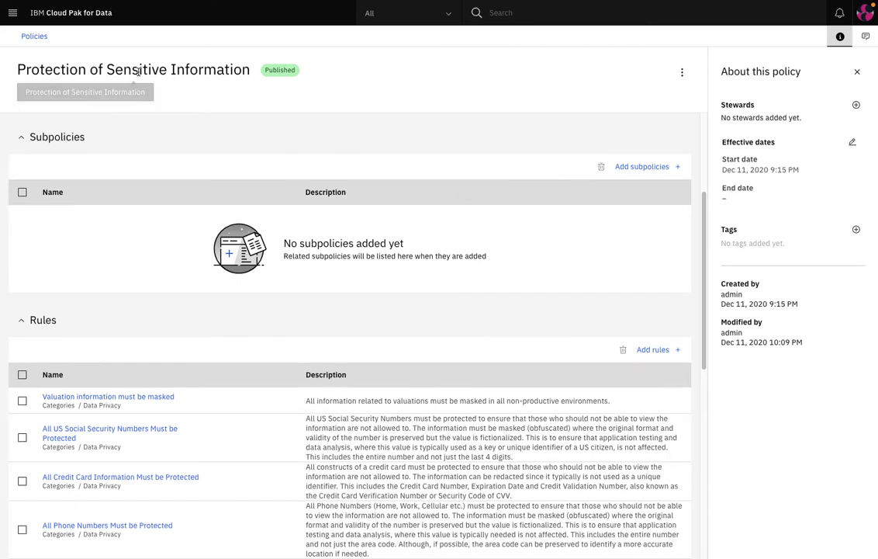
# Go to Data > Platform connections, start a New connection and browse the data source types.
pyautogui.click(13, 14)
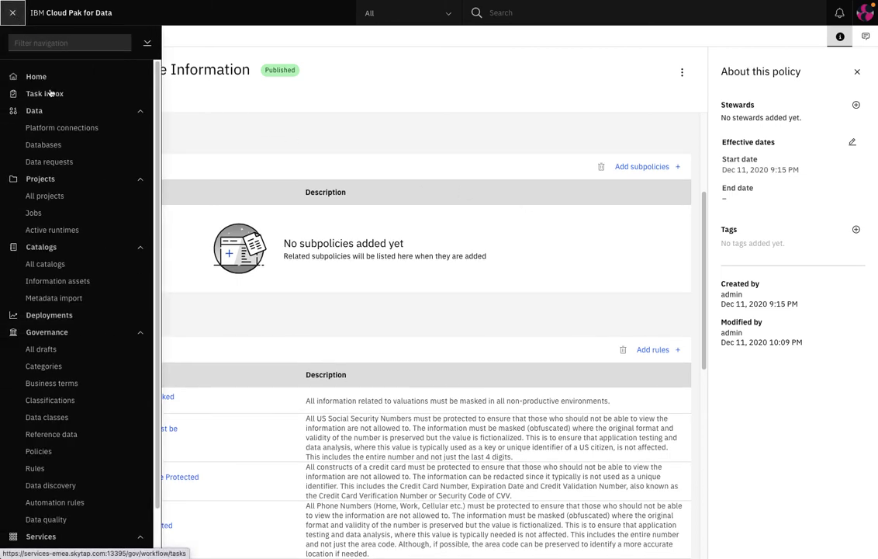
pyautogui.click(74, 130)
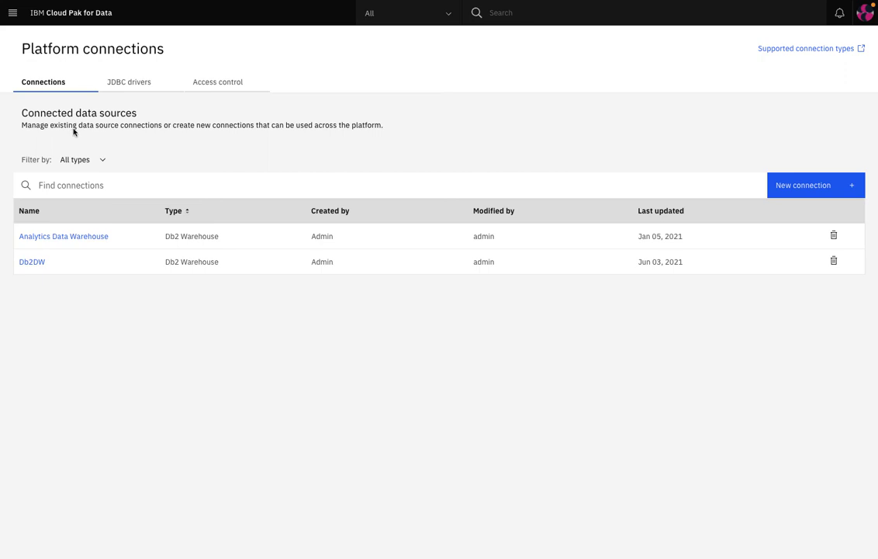
pyautogui.click(803, 185)
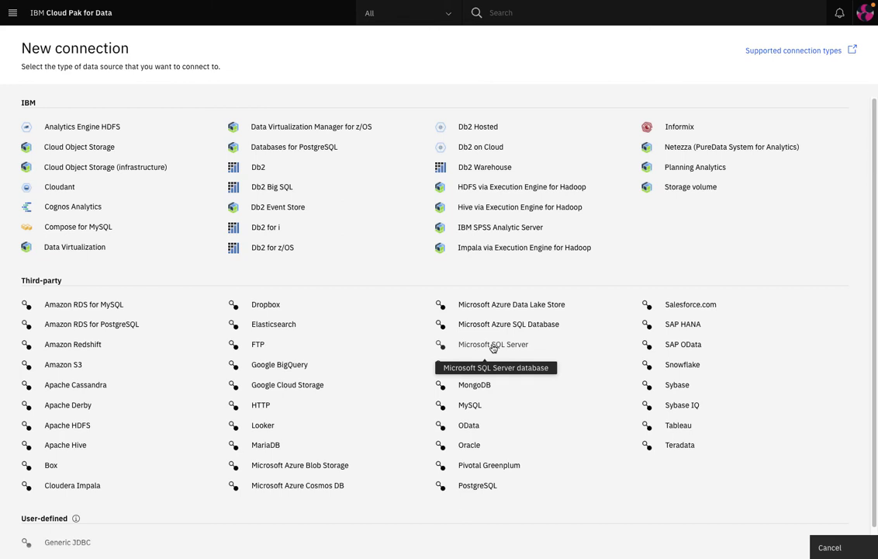
pyautogui.scroll(-1, 493, 349)
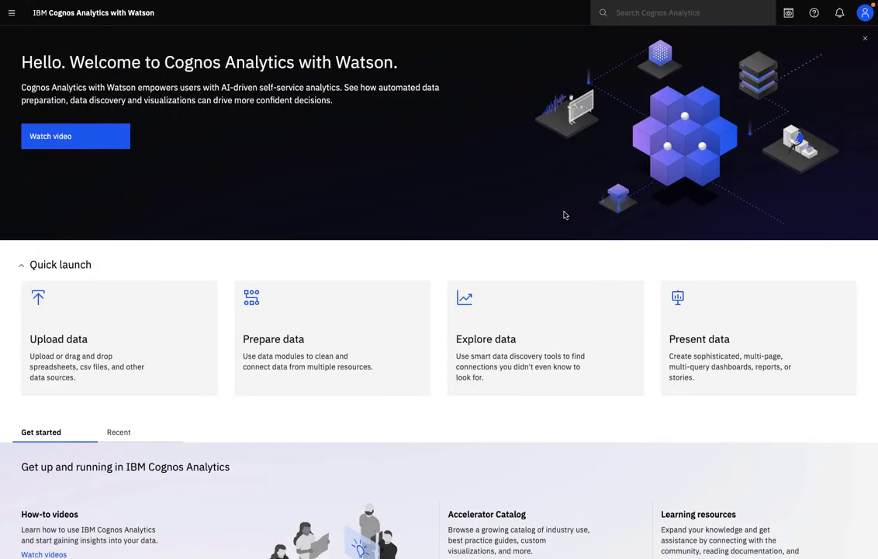
# Under Manage > Data server connections, open the Watson Knowledge Catalog connection's Settings and start editing.
pyautogui.click(12, 13)
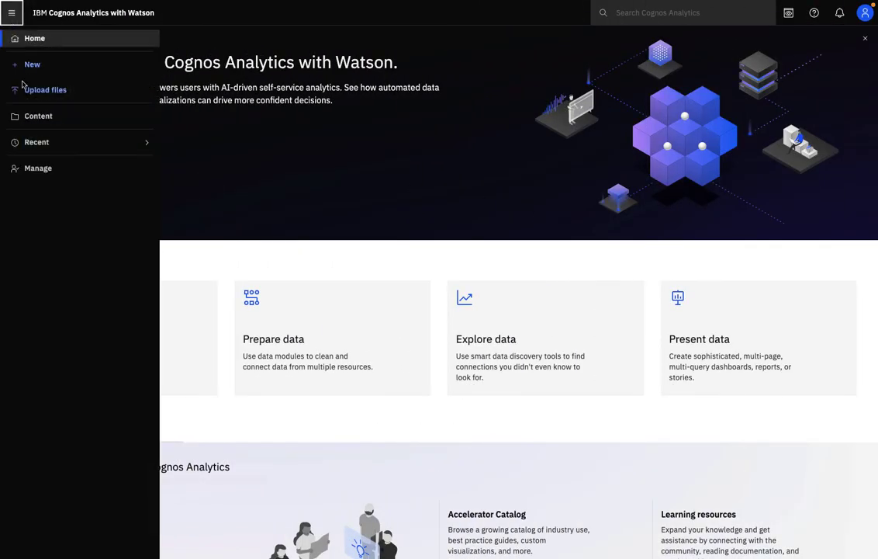
pyautogui.click(54, 168)
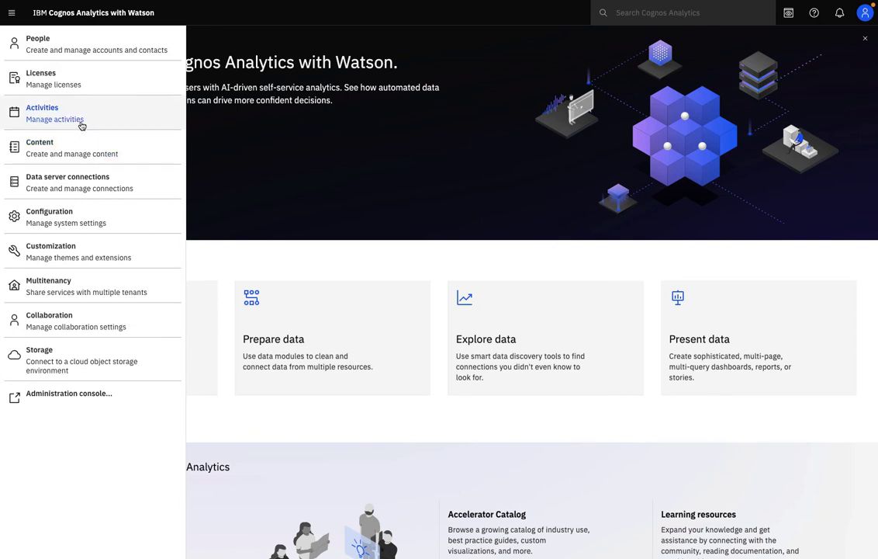
pyautogui.click(79, 175)
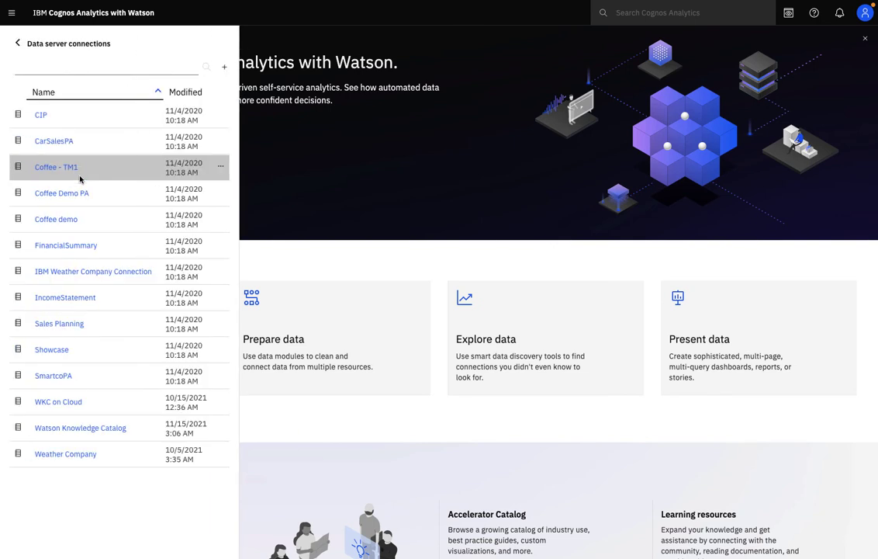
pyautogui.click(93, 432)
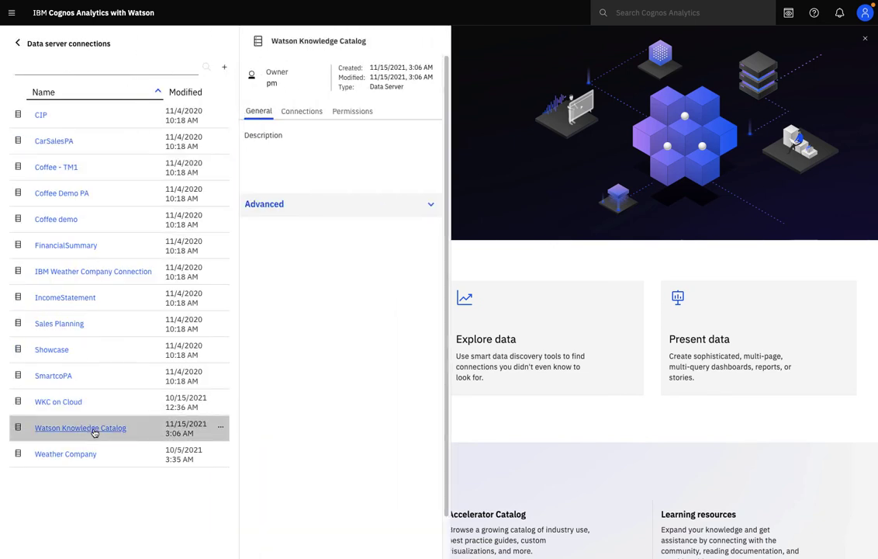
pyautogui.click(303, 116)
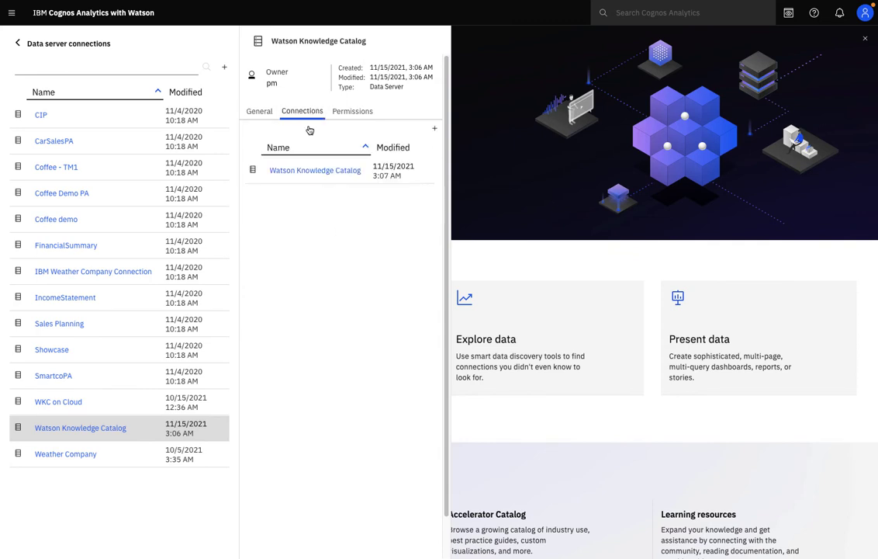
pyautogui.click(314, 170)
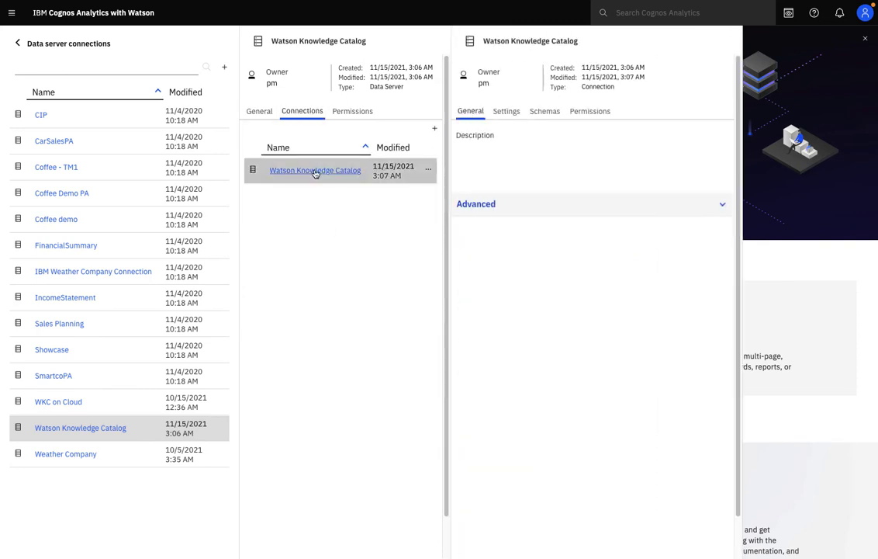
pyautogui.click(513, 114)
pyautogui.click(715, 138)
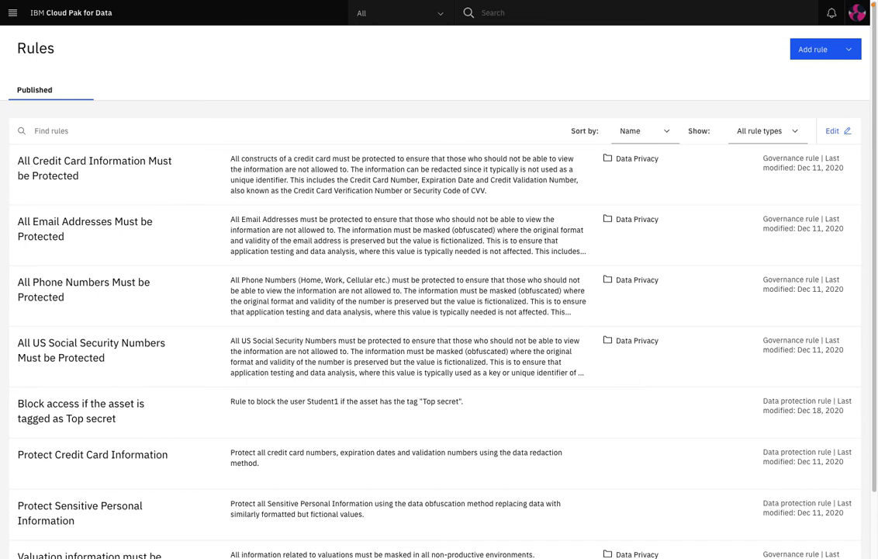
# Review the credit card protection rule, filter to data protection rules, and add a new rule.
pyautogui.click(124, 163)
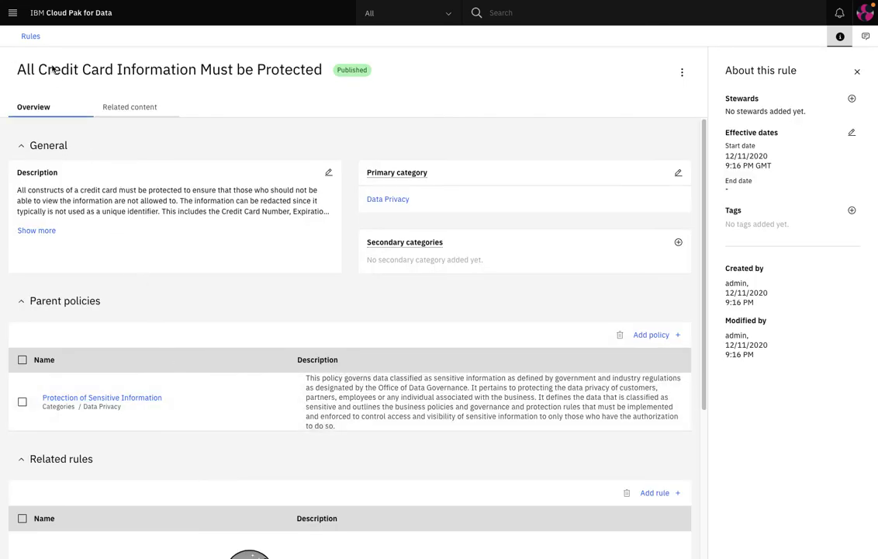
pyautogui.click(32, 36)
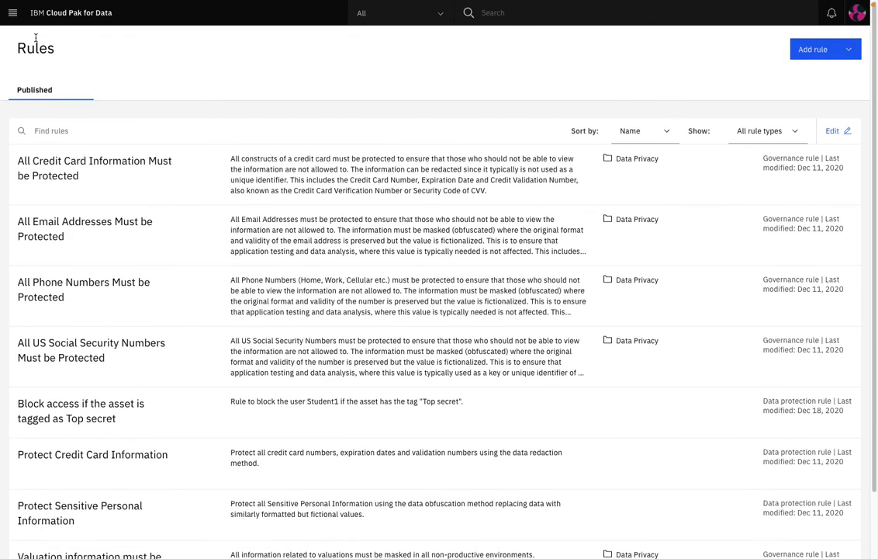
pyautogui.click(802, 133)
pyautogui.click(778, 176)
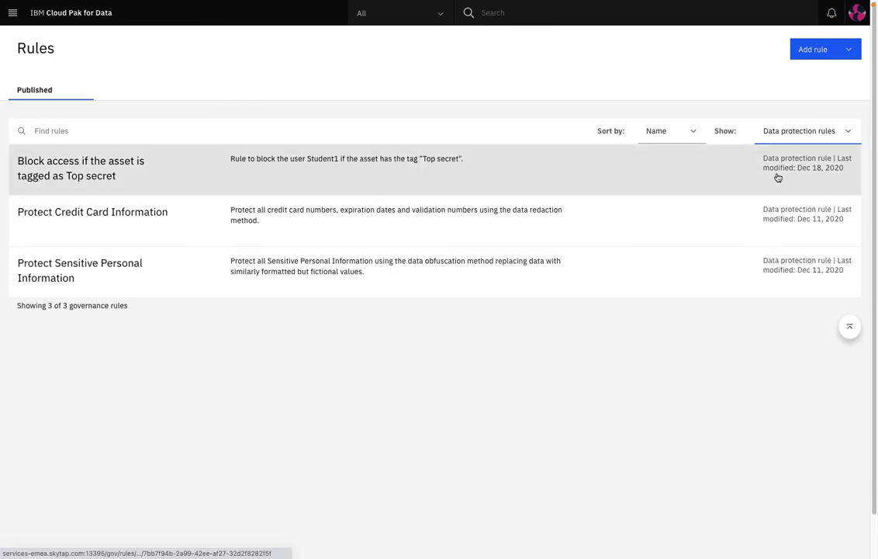
pyautogui.click(814, 49)
pyautogui.click(817, 72)
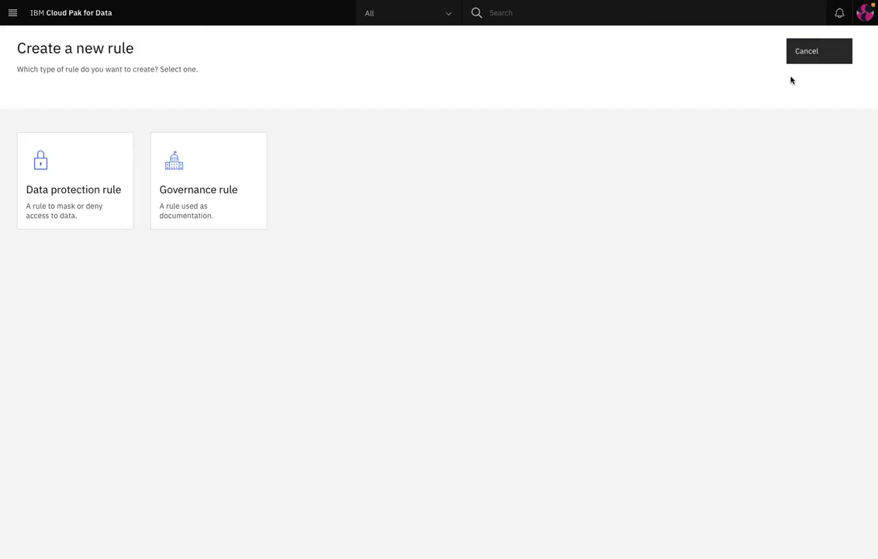
# Start a data protection rule named Protect Email Addresses, conditioned on data class Email Address.
pyautogui.click(91, 201)
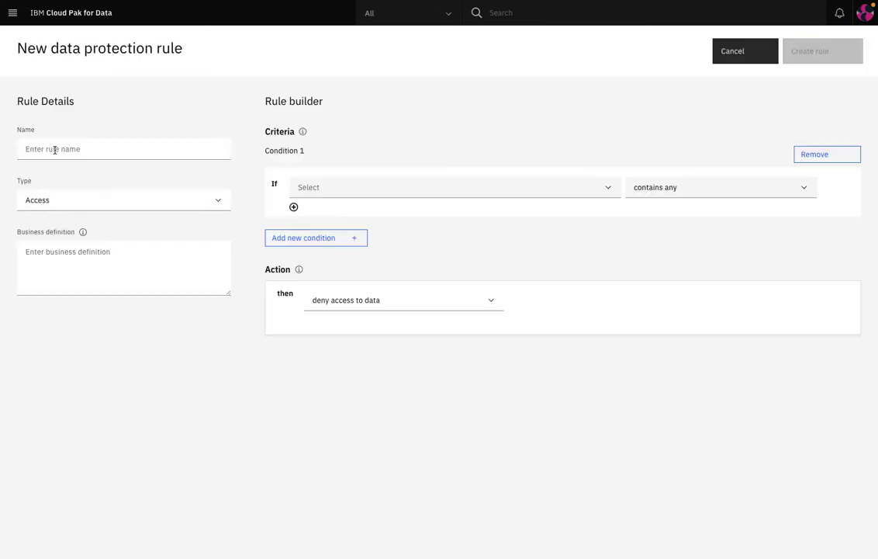
pyautogui.click(54, 150)
pyautogui.write('Protect Email Addresses')
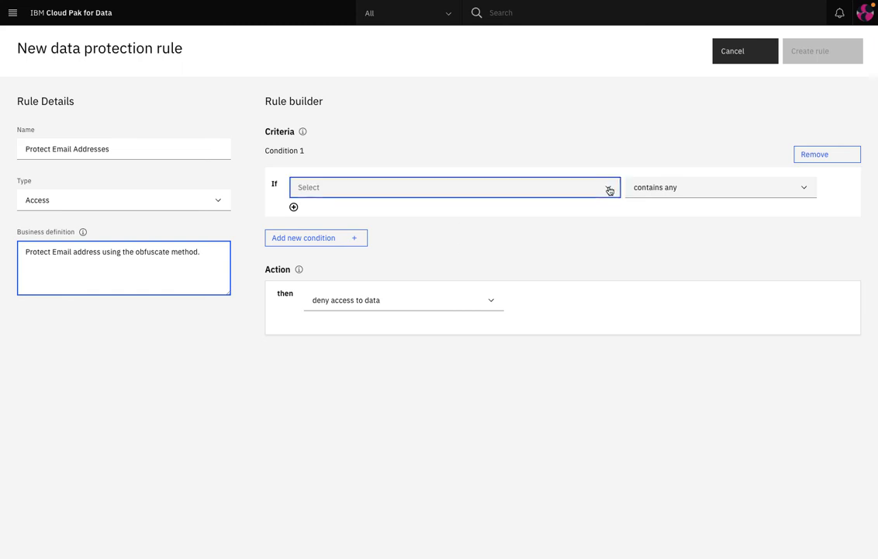
pyautogui.click(608, 187)
pyautogui.click(350, 280)
pyautogui.write('email address')
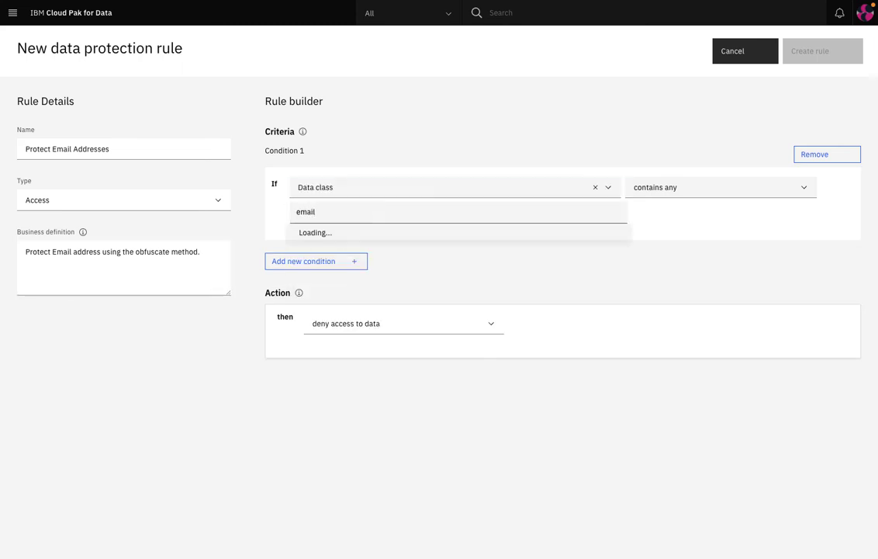
pyautogui.click(461, 239)
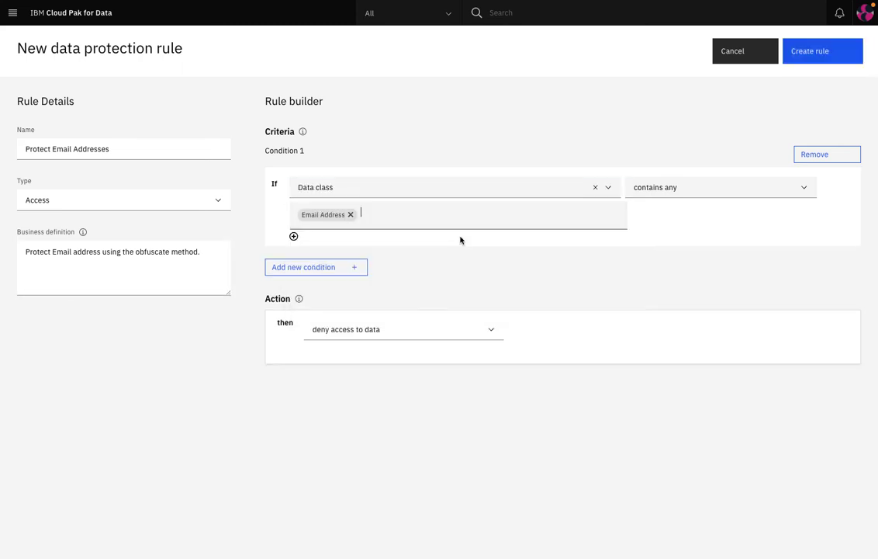
# Mask columns of data class Email Address with Obfuscate and create the rule.
pyautogui.click(490, 332)
pyautogui.click(350, 368)
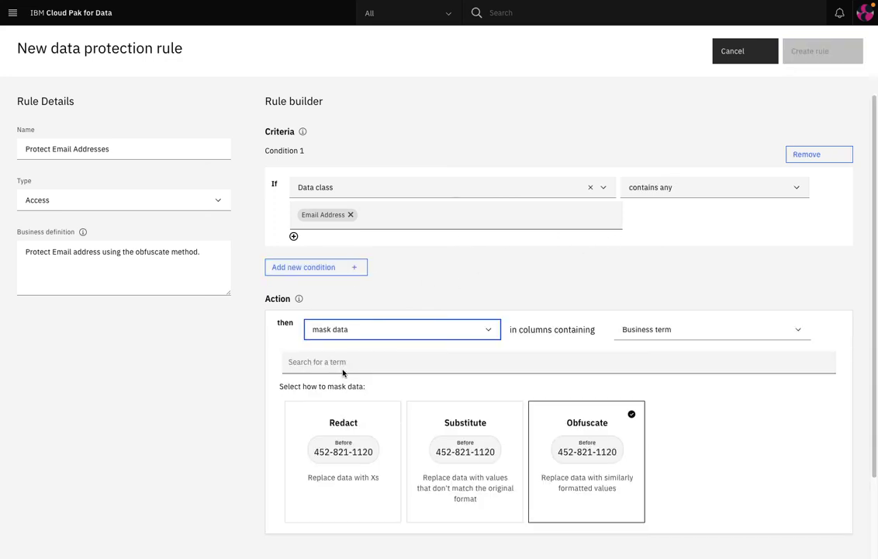
pyautogui.click(795, 334)
pyautogui.click(652, 372)
pyautogui.click(288, 362)
pyautogui.write('ect Email add')
pyautogui.write('ress')
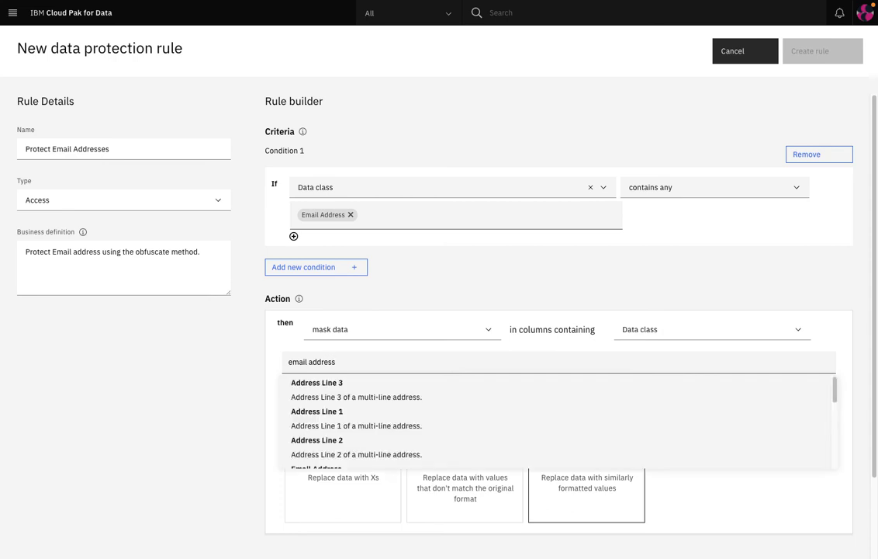
pyautogui.scroll(-2, 359, 416)
pyautogui.click(353, 405)
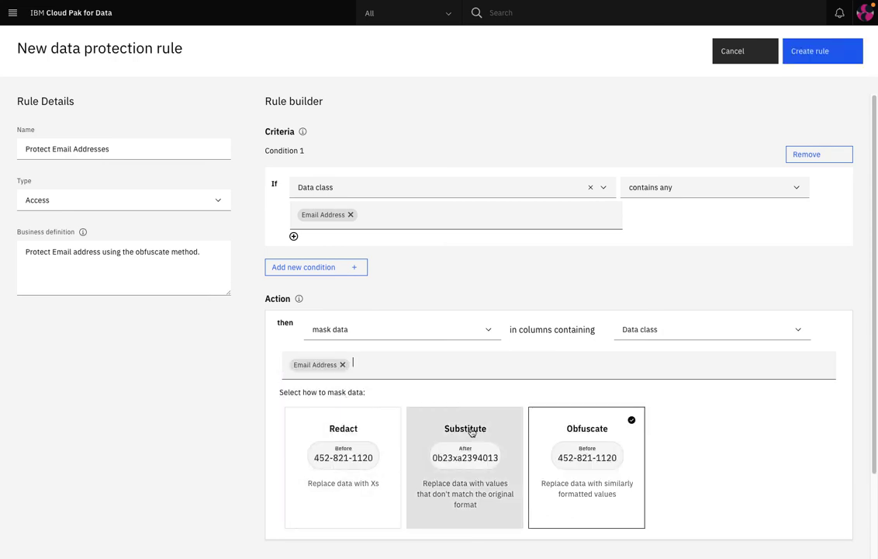
pyautogui.click(583, 432)
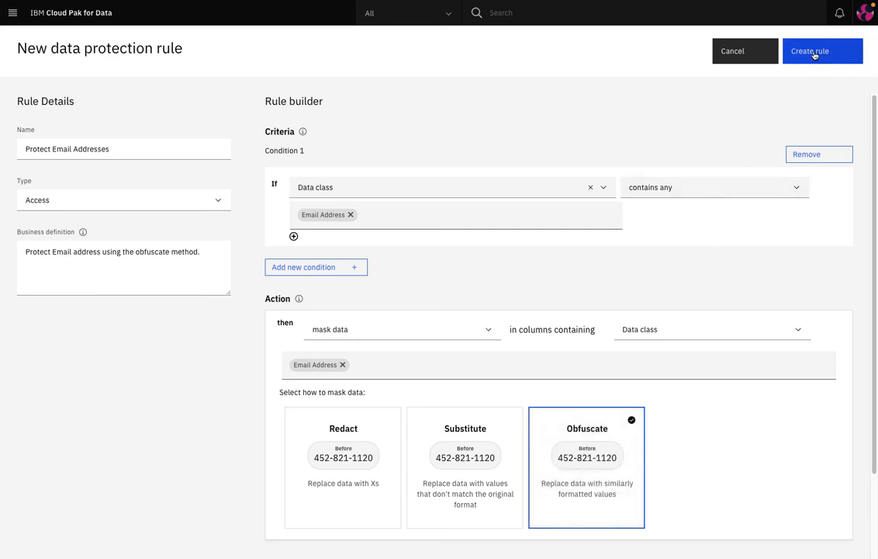
pyautogui.click(814, 52)
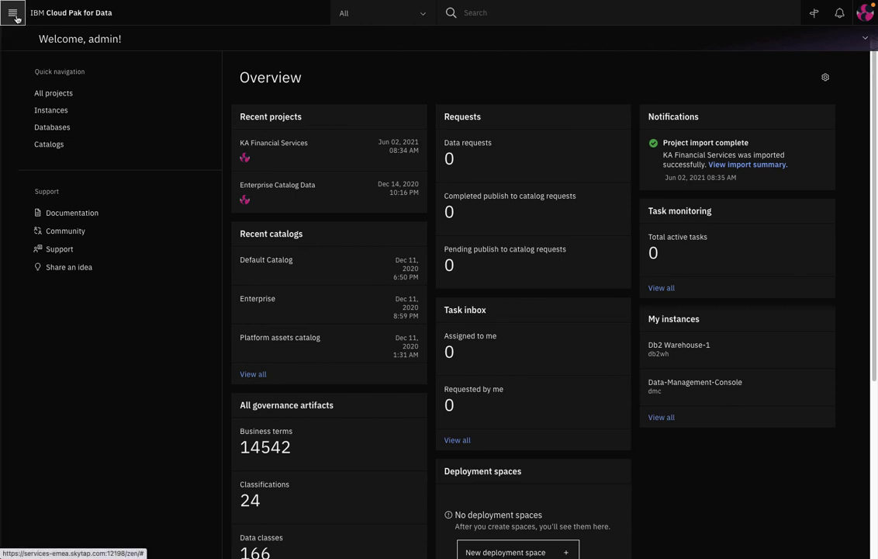
# Open Catalogs > All catalogs to list Default Catalog, Enterprise and Platform assets catalog.
pyautogui.click(14, 13)
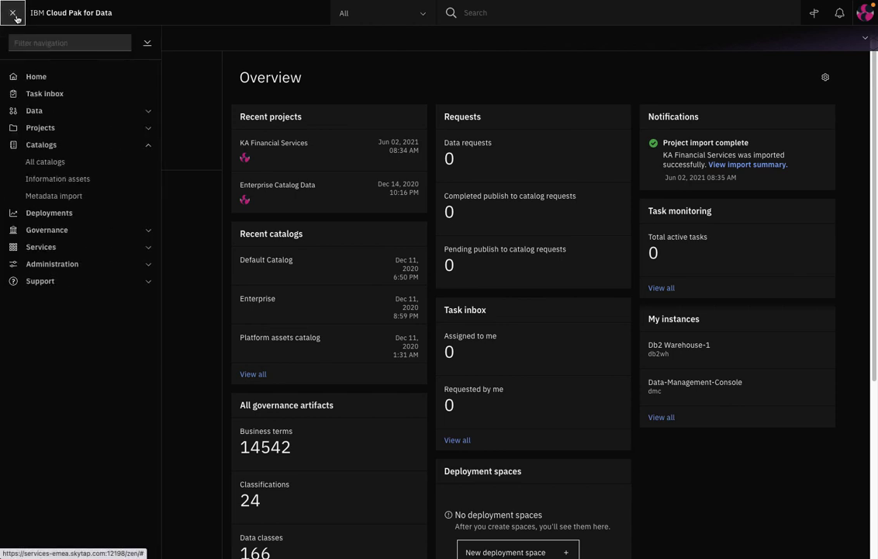
pyautogui.click(45, 162)
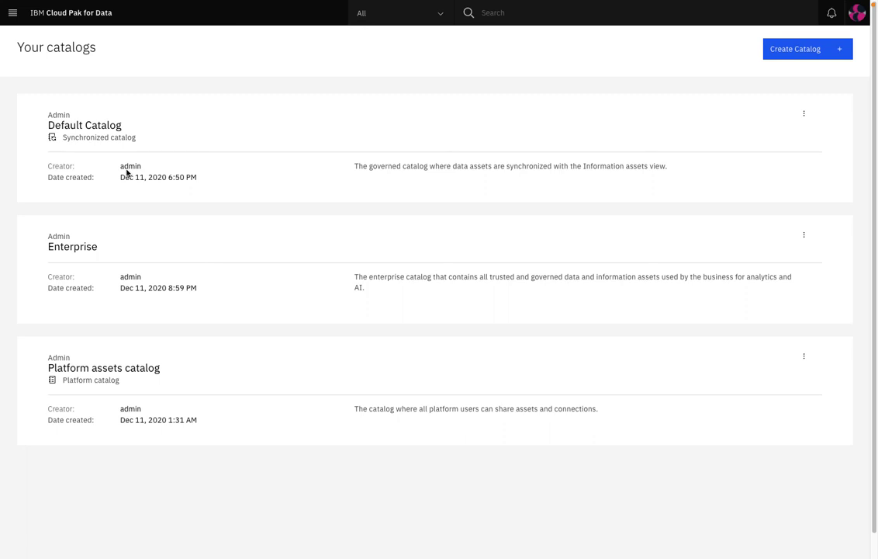
# Create a catalog named 'Marketing Catalog' with Enforce data protection rules permanently turned on.
pyautogui.click(806, 53)
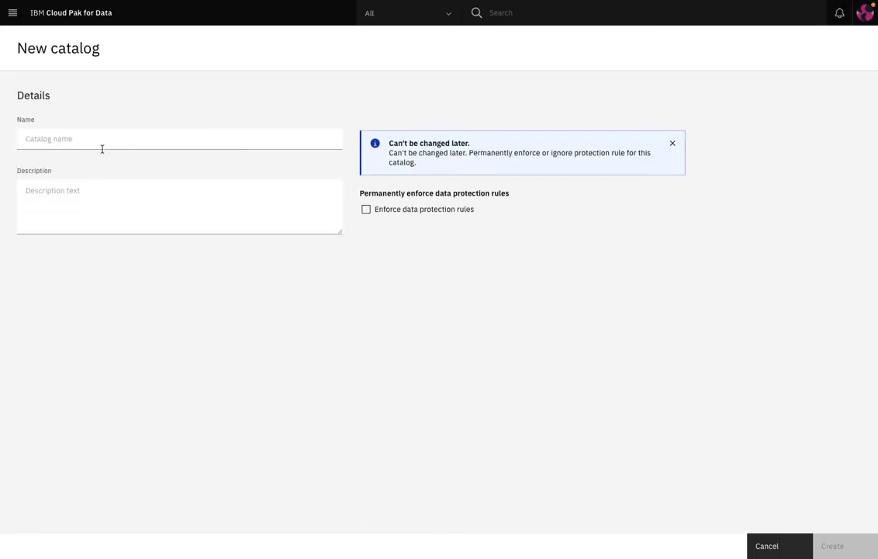
pyautogui.click(101, 140)
pyautogui.write('Marketing Catalog')
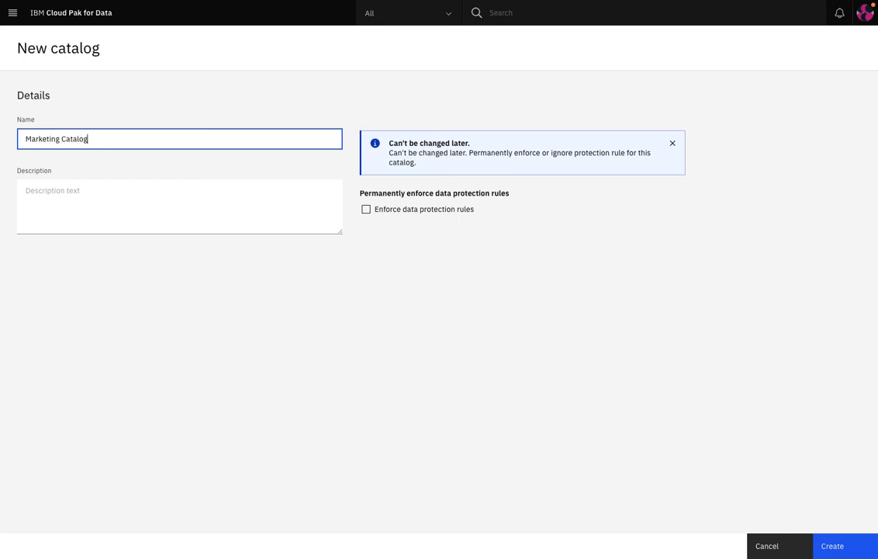
pyautogui.click(366, 210)
pyautogui.click(461, 322)
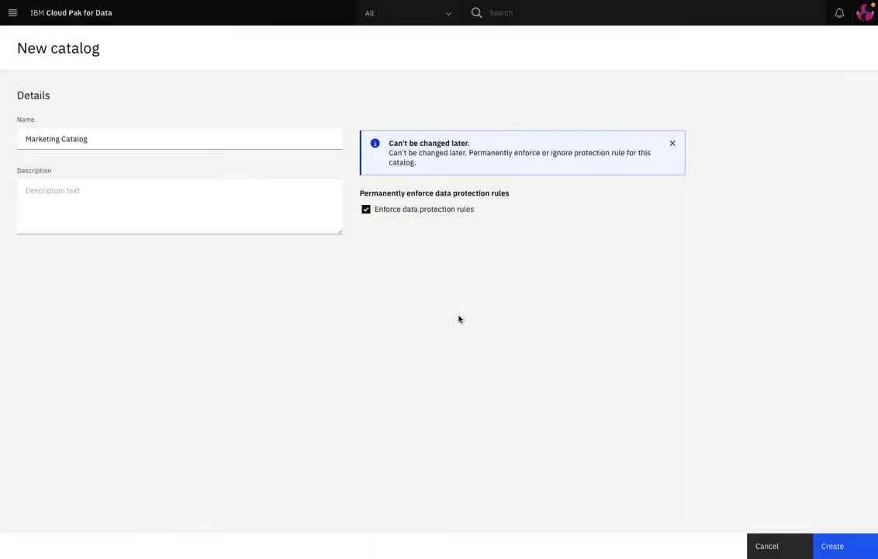
pyautogui.click(824, 548)
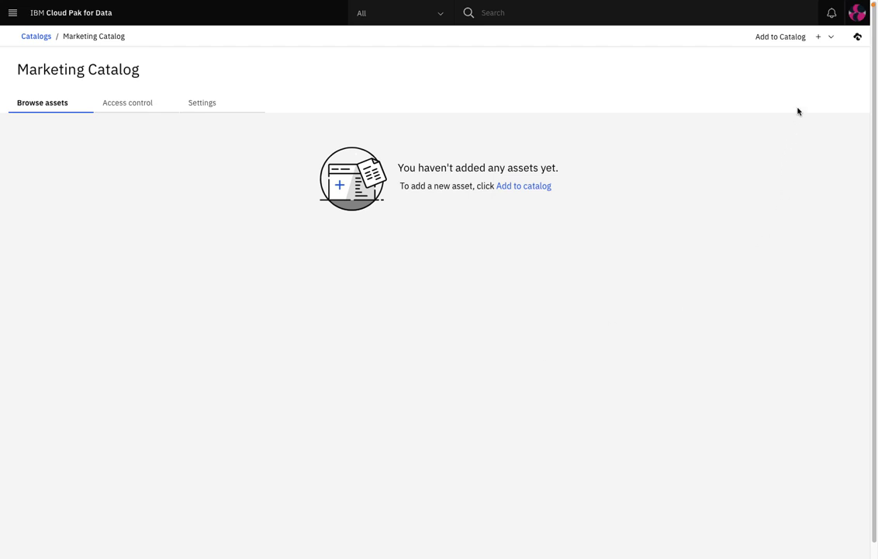
# Add the existing platform Db2DW connection to the catalog after it passes the connection test.
pyautogui.click(830, 37)
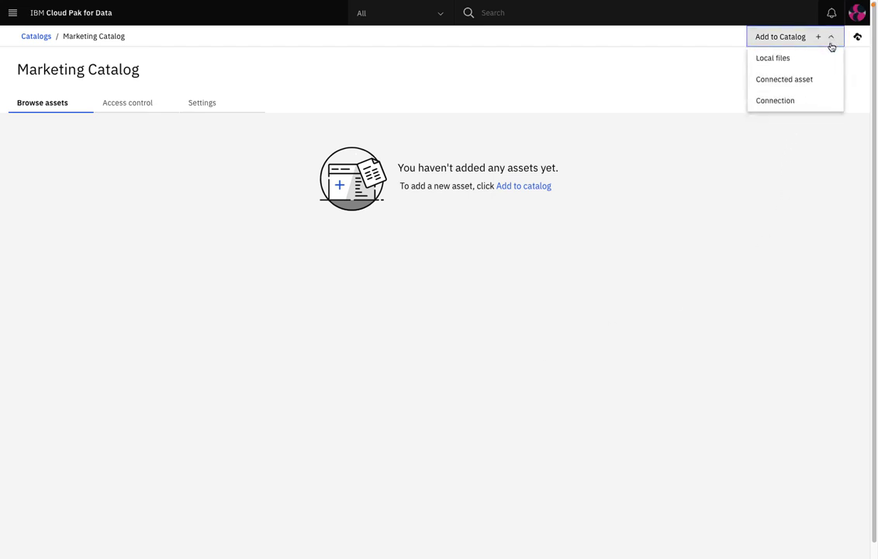
pyautogui.click(778, 102)
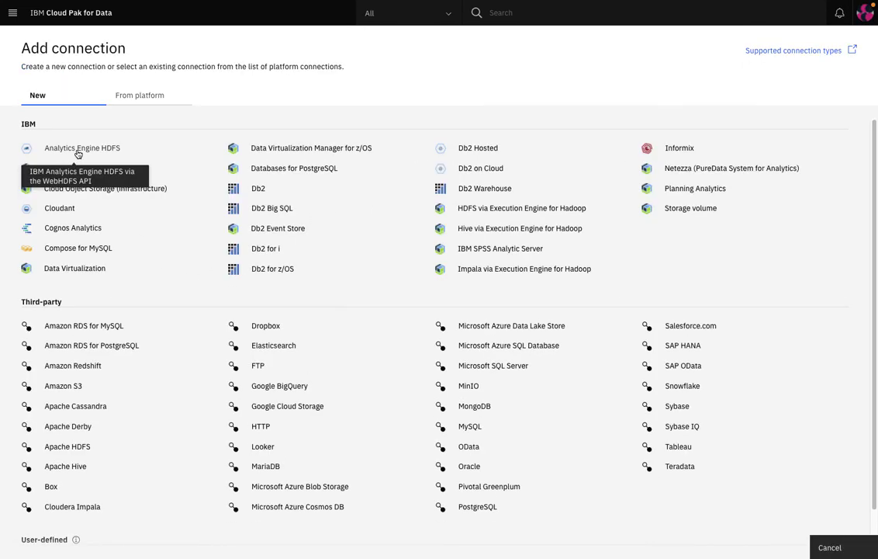
pyautogui.click(131, 100)
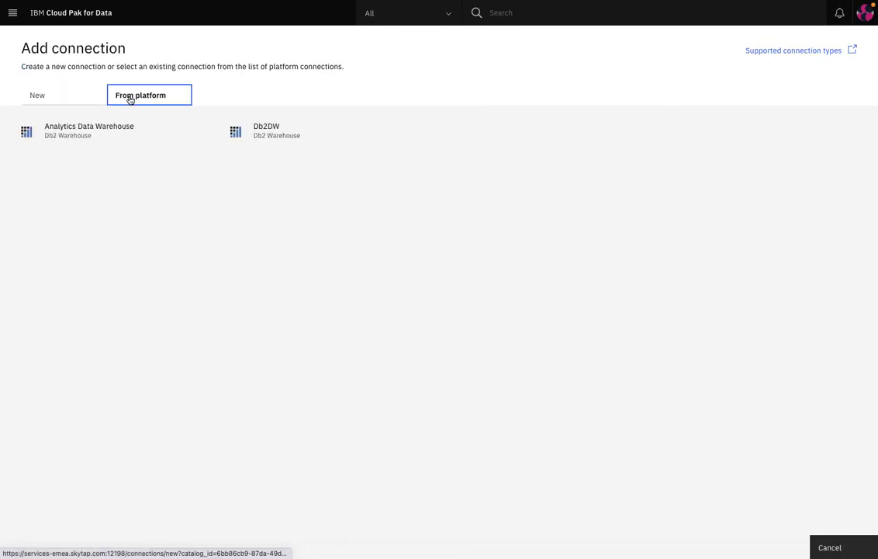
pyautogui.click(275, 129)
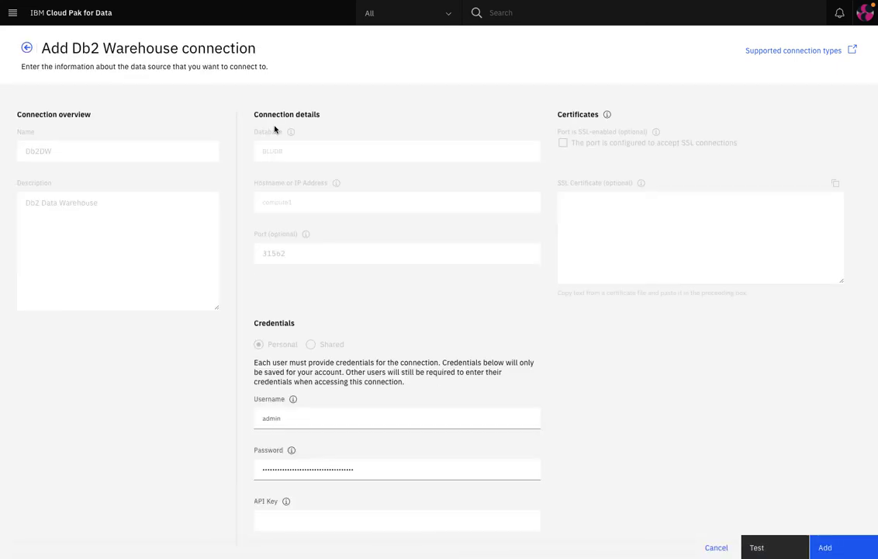
pyautogui.click(757, 550)
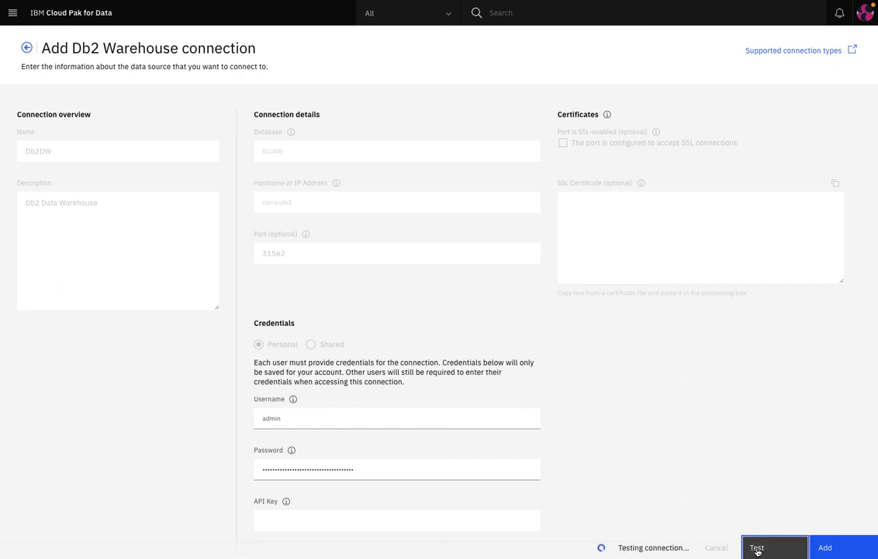
pyautogui.click(824, 547)
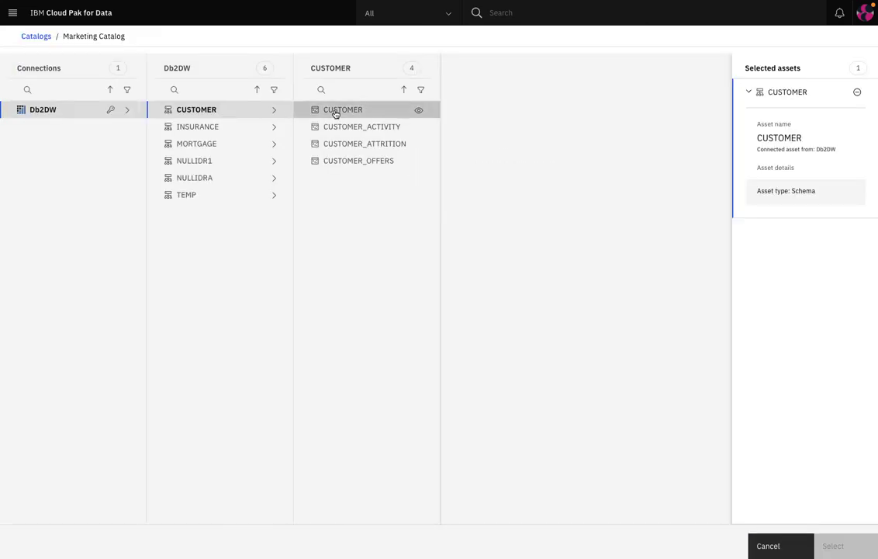
# Add the CUSTOMER schema's CUSTOMER table as a data asset named 'CUSTOMER LOYALTY INFORMATION'.
pyautogui.click(336, 111)
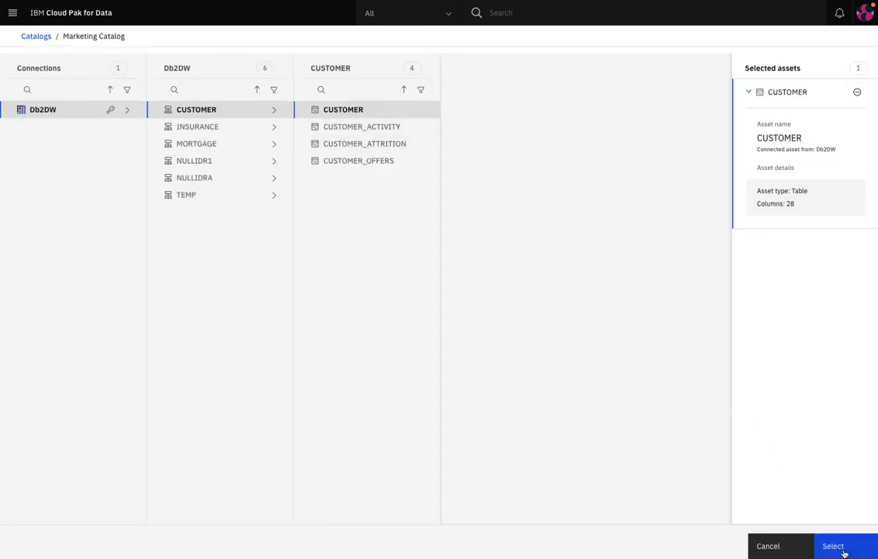
pyautogui.click(840, 549)
pyautogui.click(250, 137)
pyautogui.write('CUSTOMER LOYAL')
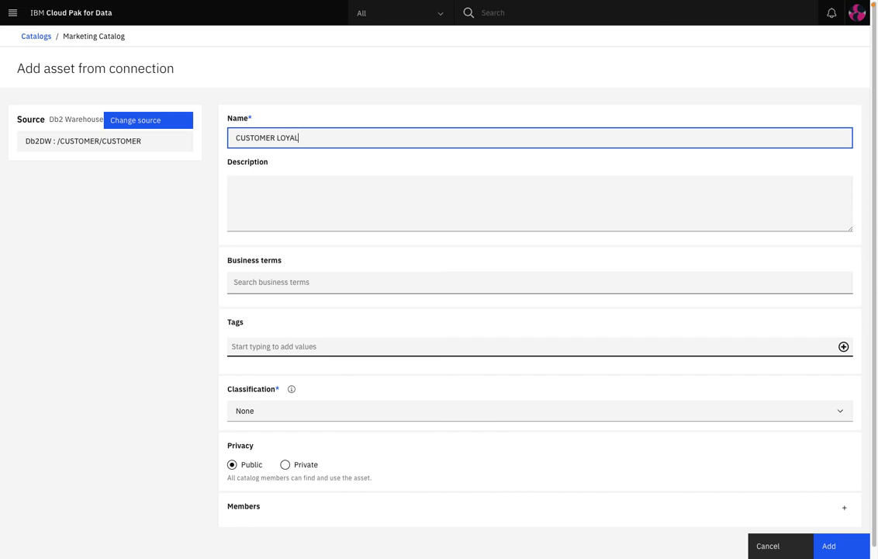
pyautogui.write('TY INFORMATION')
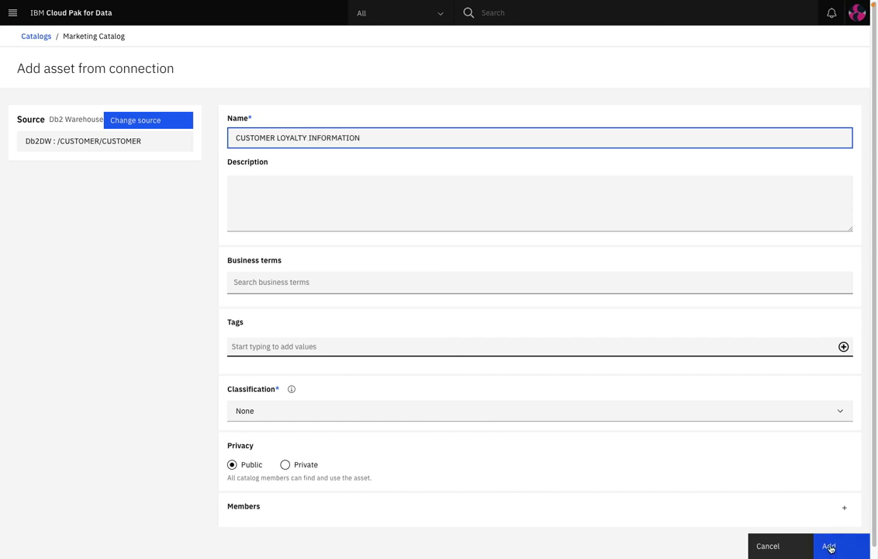
pyautogui.click(829, 547)
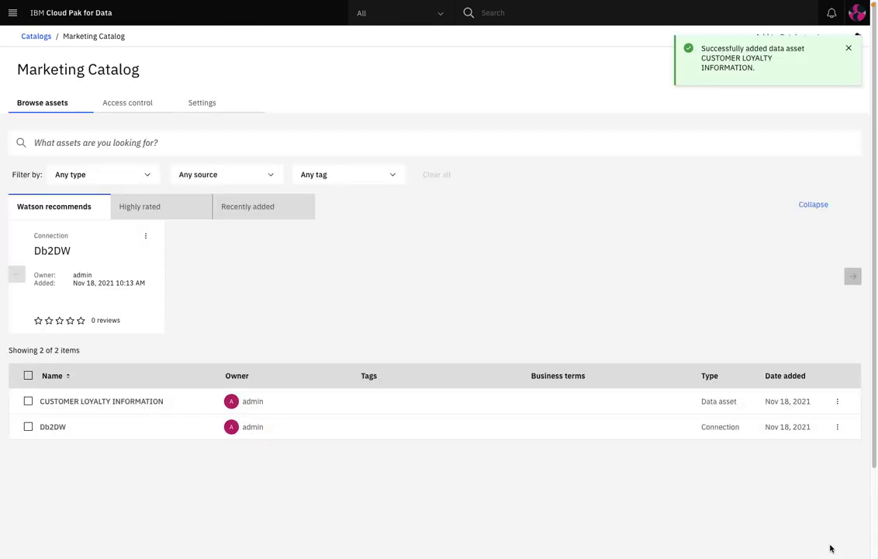
# Open the CUSTOMER LOYALTY INFORMATION asset's Profile and scroll across its profiled columns.
pyautogui.click(140, 403)
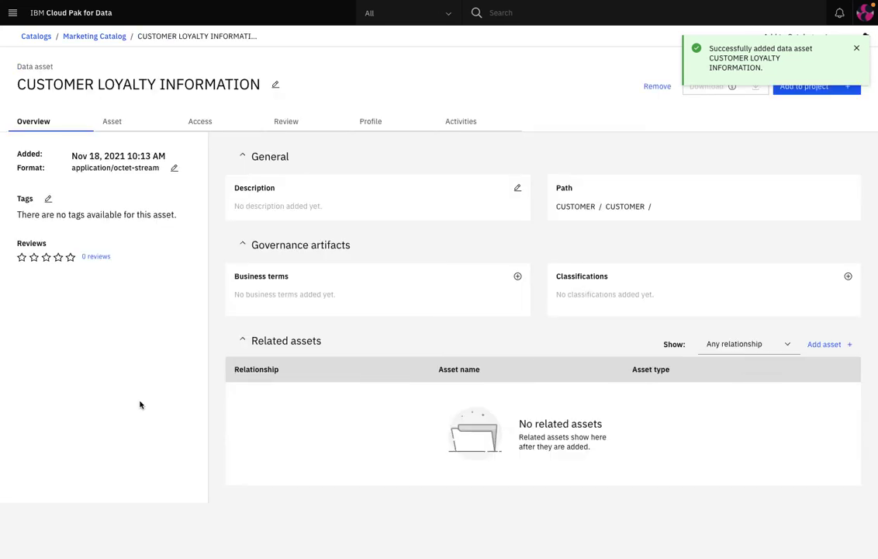
pyautogui.click(380, 124)
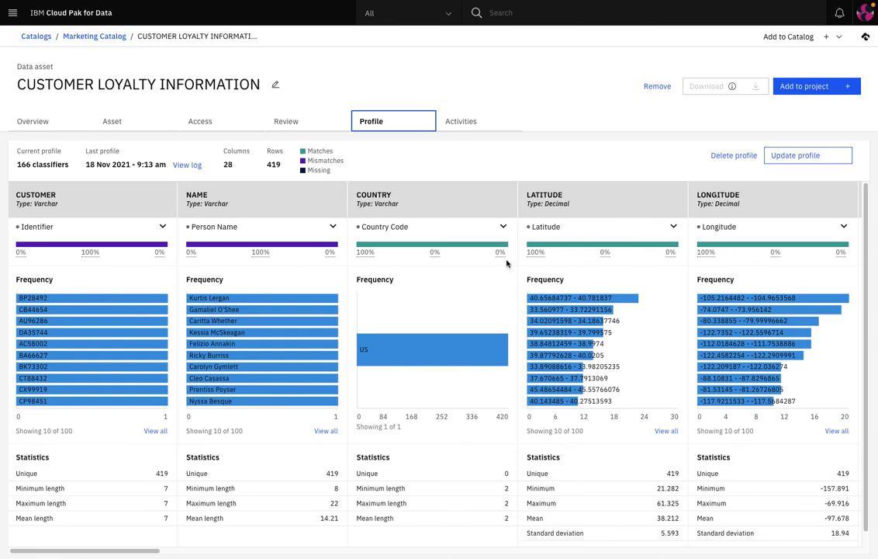
pyautogui.hscroll(6, 569, 195)
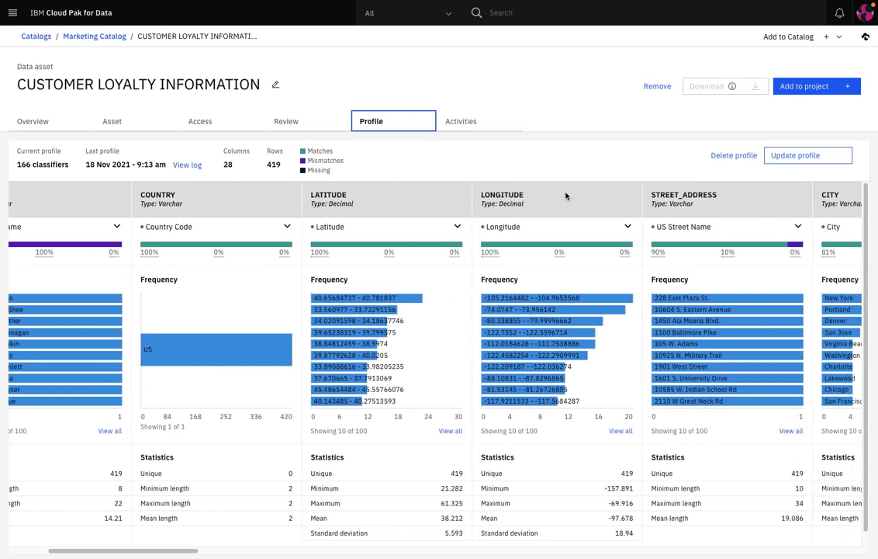
pyautogui.hscroll(10, 566, 195)
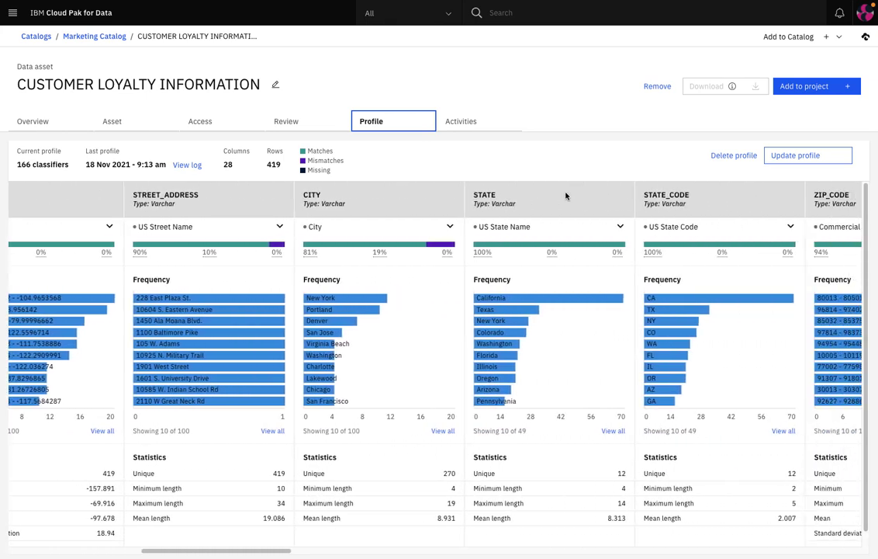
pyautogui.hscroll(6, 566, 196)
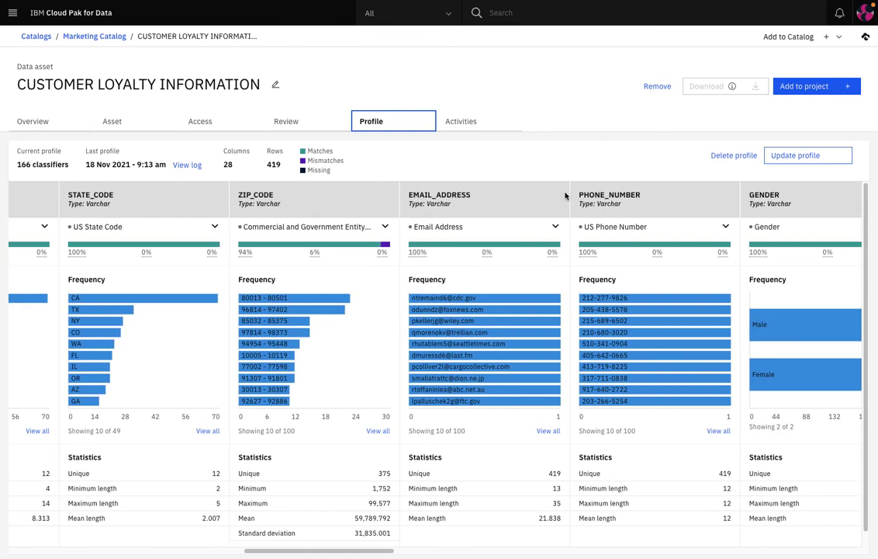
# Inspect the EMAIL_ADDRESS column's classifier matches, then return to the asset Overview.
pyautogui.click(556, 226)
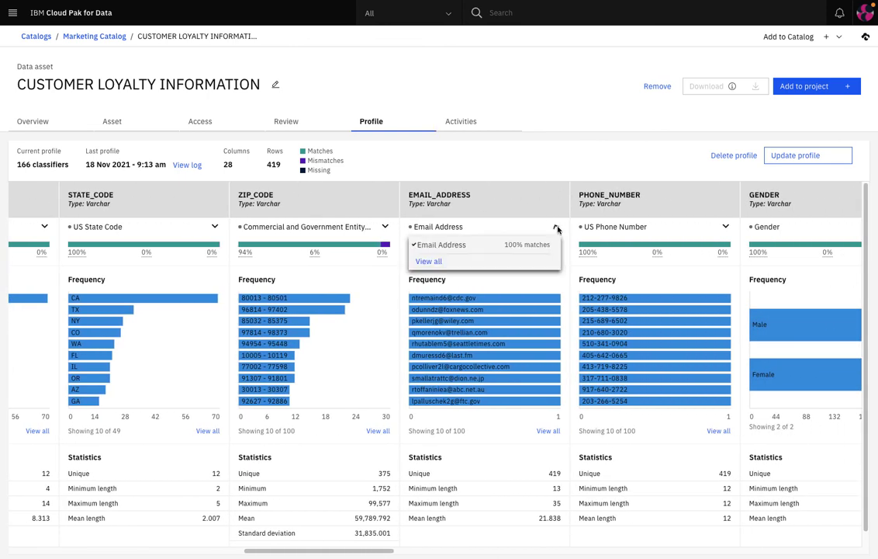
pyautogui.click(555, 228)
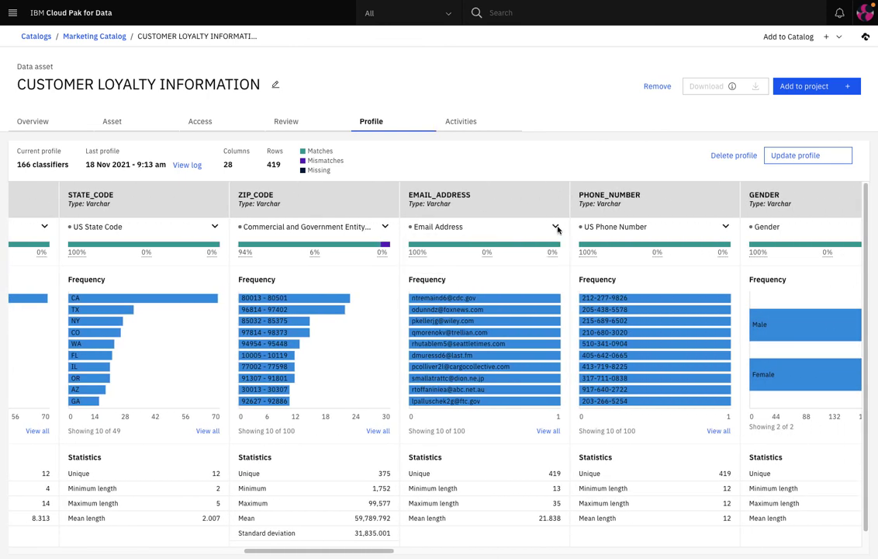
pyautogui.hscroll(5, 531, 296)
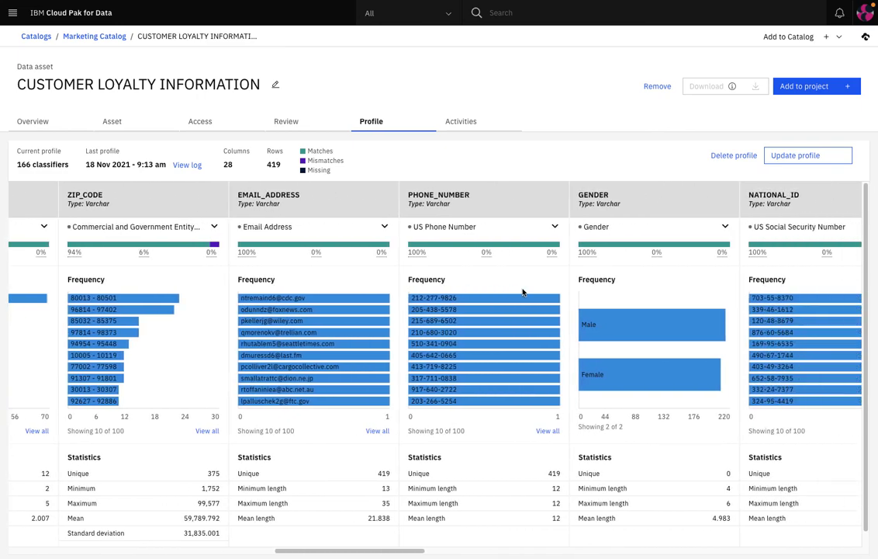
pyautogui.hscroll(3, 522, 292)
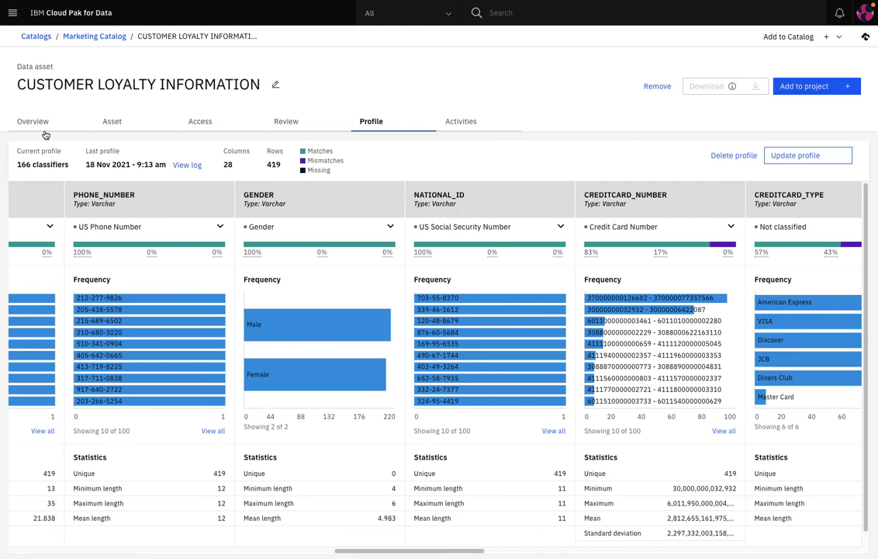
pyautogui.click(41, 124)
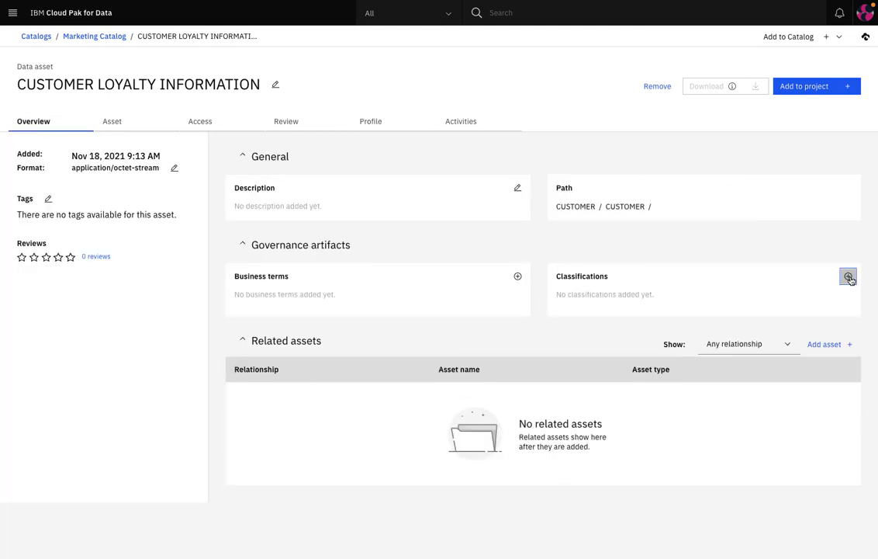
# Classify the asset as Sensitive Personal Information and go back to Marketing Catalog's asset list.
pyautogui.click(849, 277)
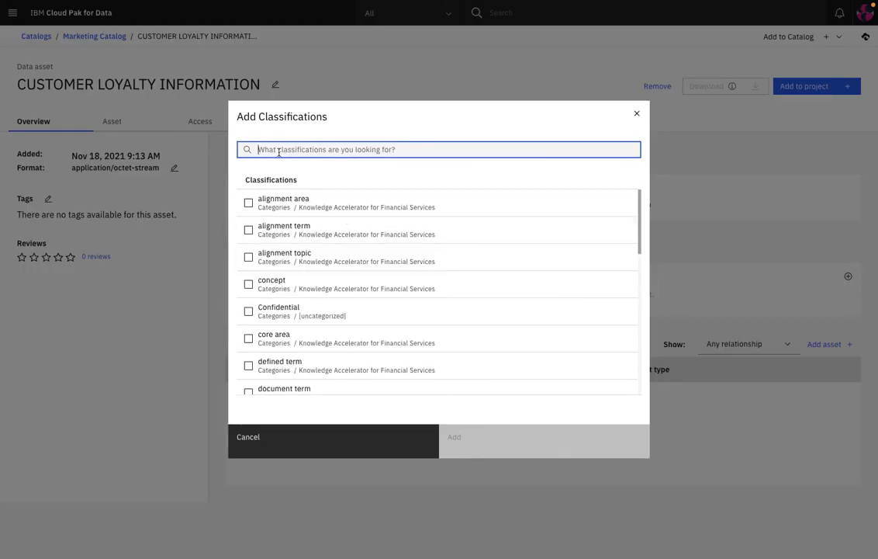
pyautogui.write('person')
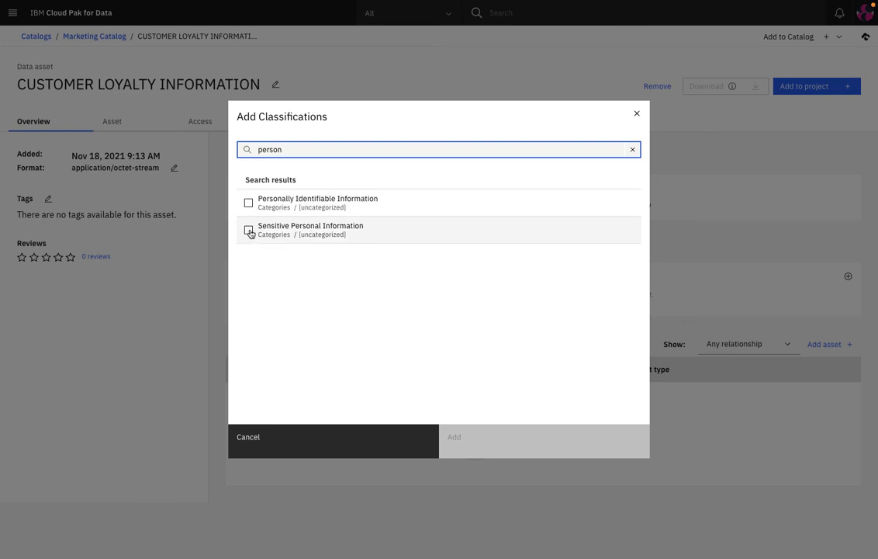
pyautogui.click(249, 230)
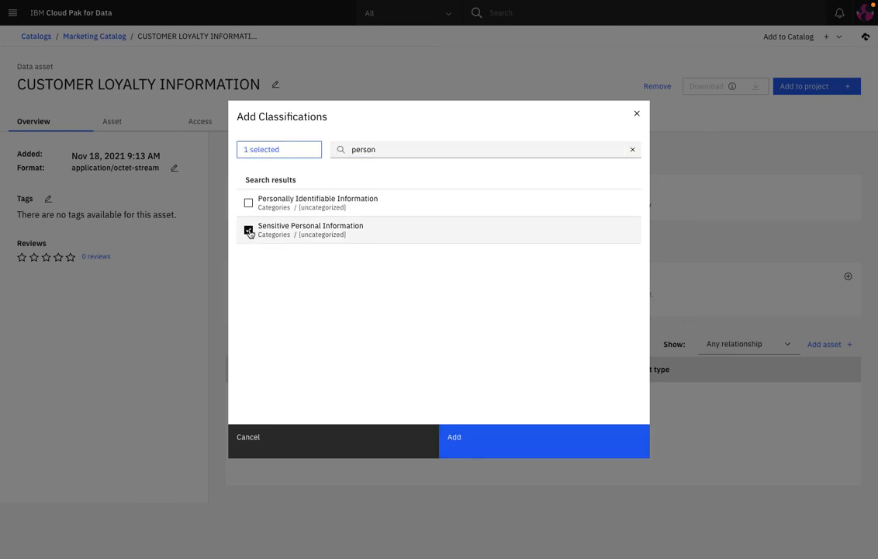
pyautogui.click(460, 440)
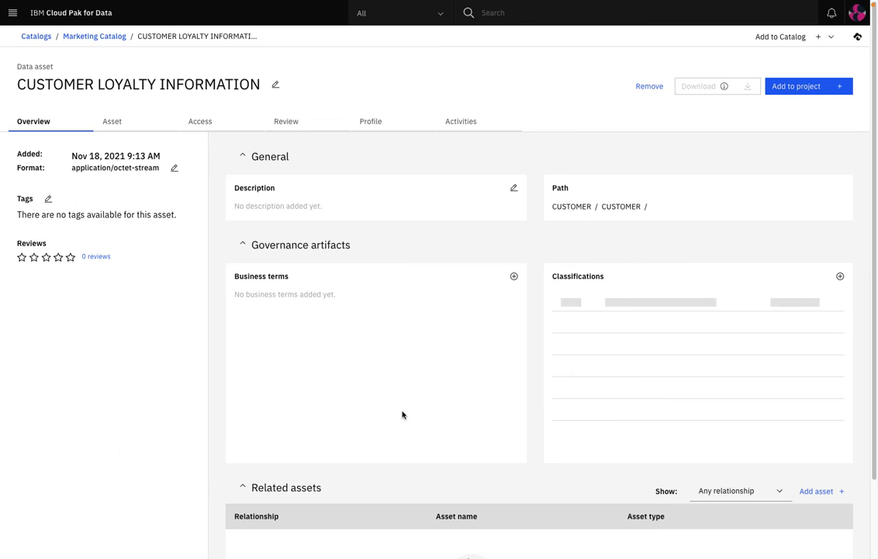
pyautogui.click(94, 36)
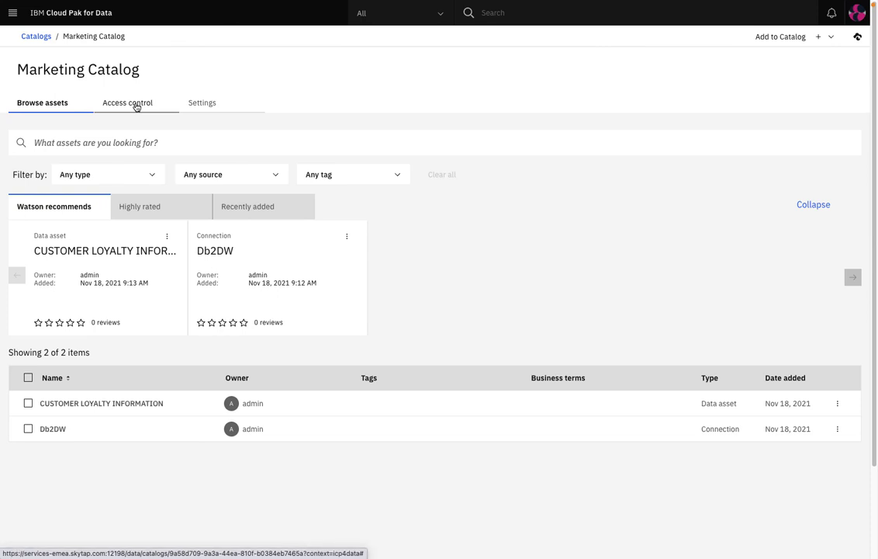
# Add the chosen user as a Viewer collaborator through Access control, then type the sign-in password.
pyautogui.click(135, 107)
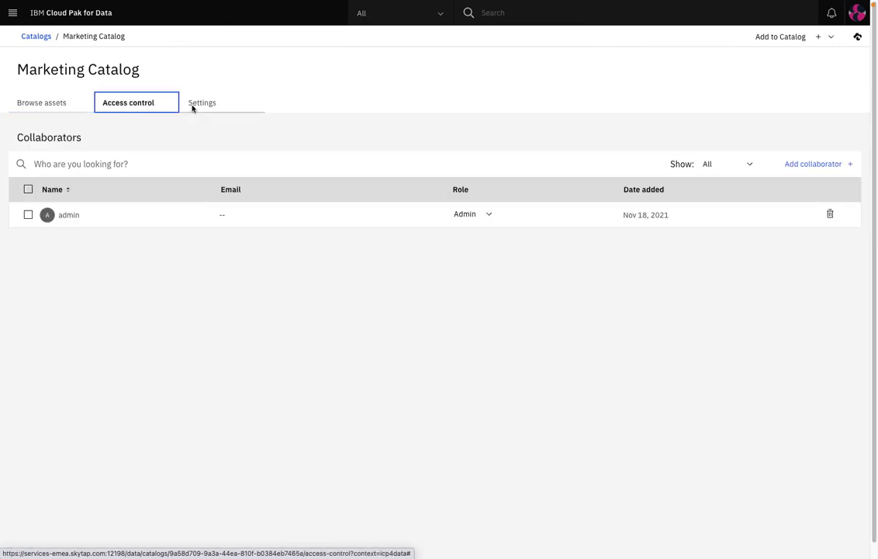
pyautogui.click(803, 165)
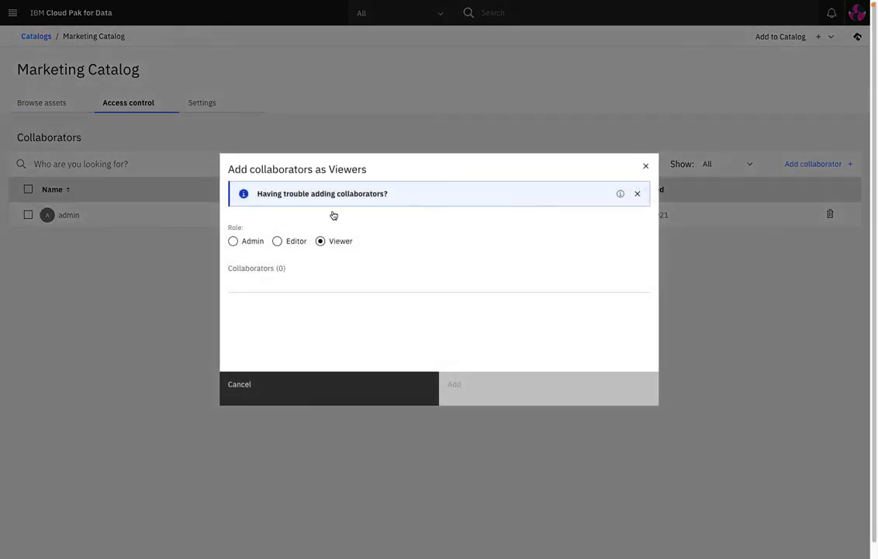
pyautogui.click(257, 284)
pyautogui.write('br')
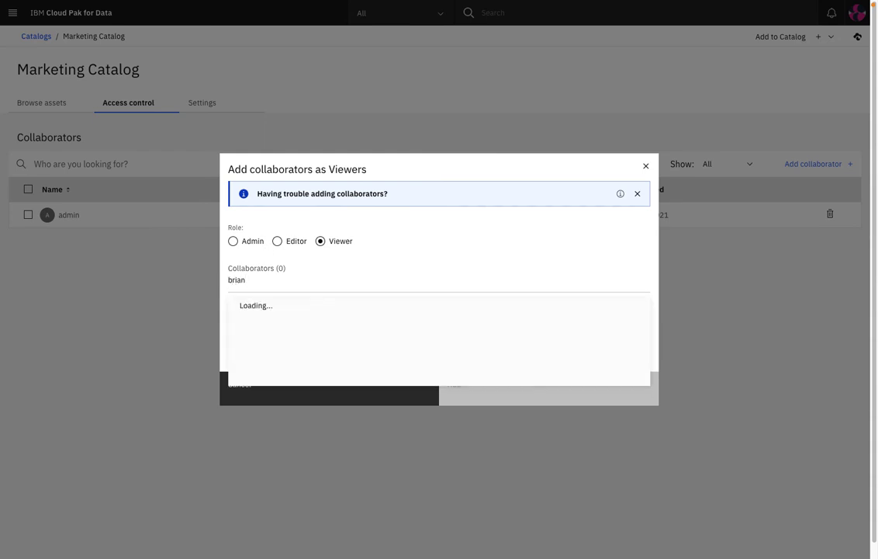
pyautogui.write('ian')
pyautogui.click(265, 306)
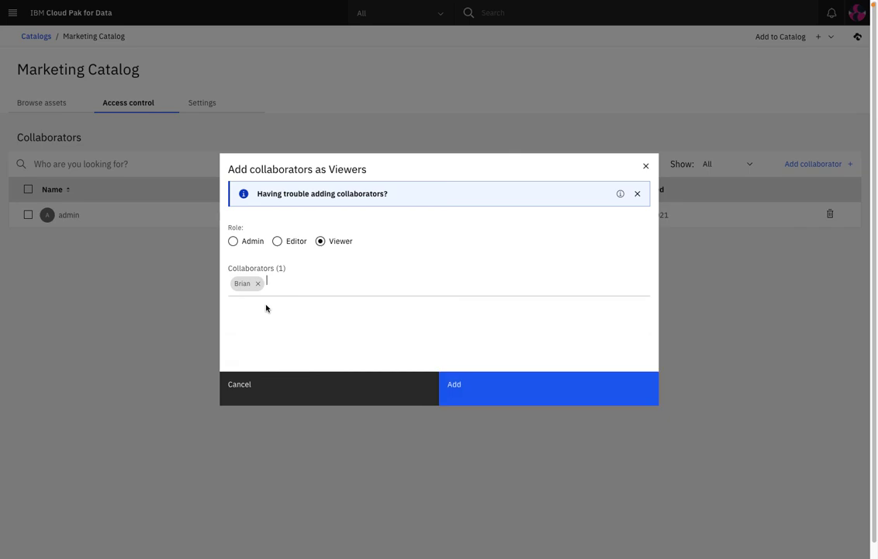
pyautogui.click(458, 388)
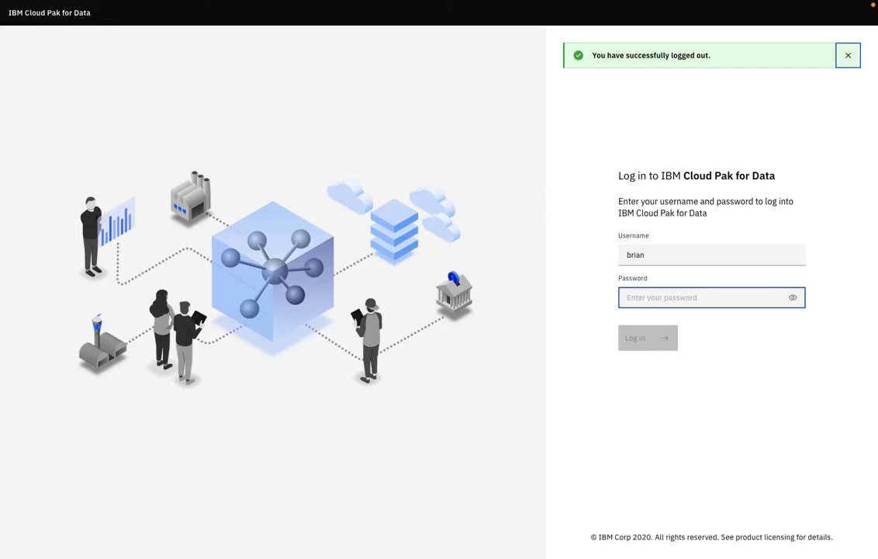
pyautogui.write('pass')
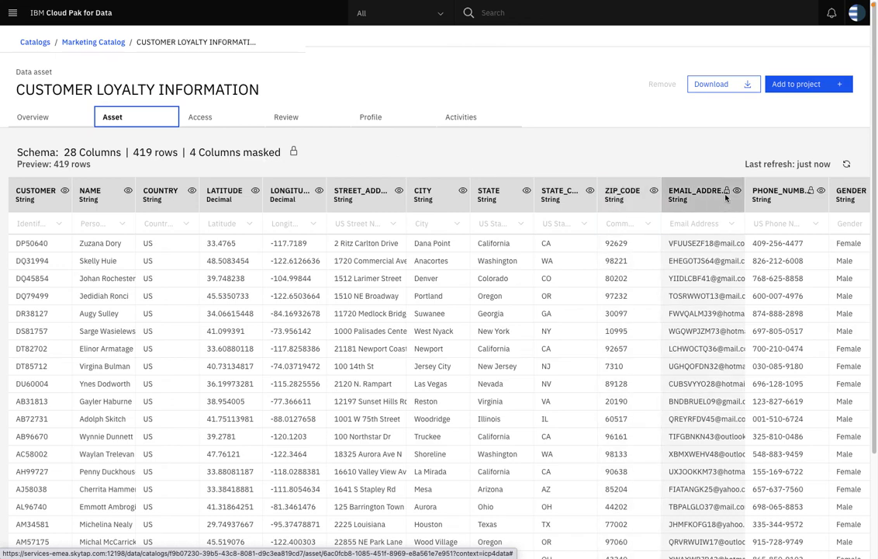
# Scroll the CUSTOMER LOYALTY INFORMATION preview right to reveal the X-masked CREDITCARD_NUMBER values.
pyautogui.hscroll(5, 726, 197)
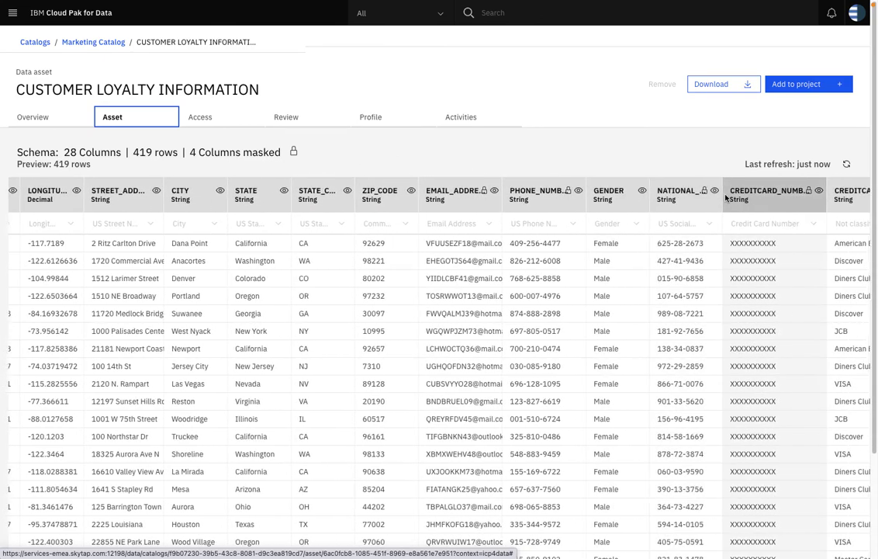
pyautogui.hscroll(2, 726, 198)
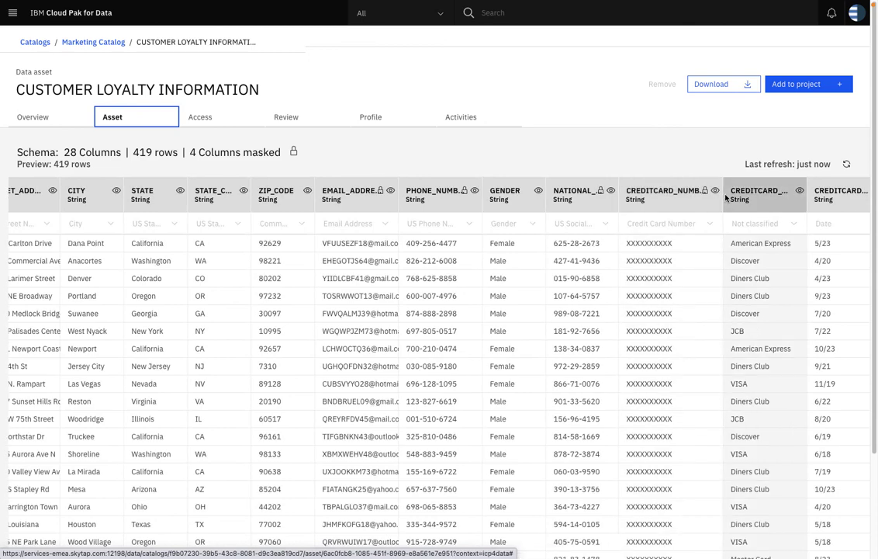